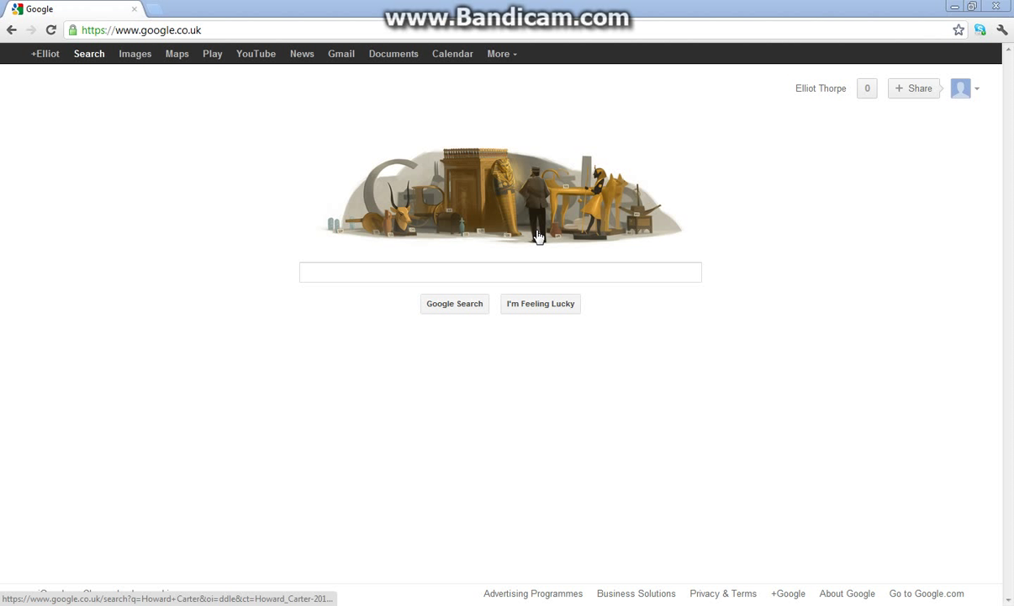
Step: Search Google for 'Planet Minecraft' and open the Planet Minecraft website from the results
click(508, 271)
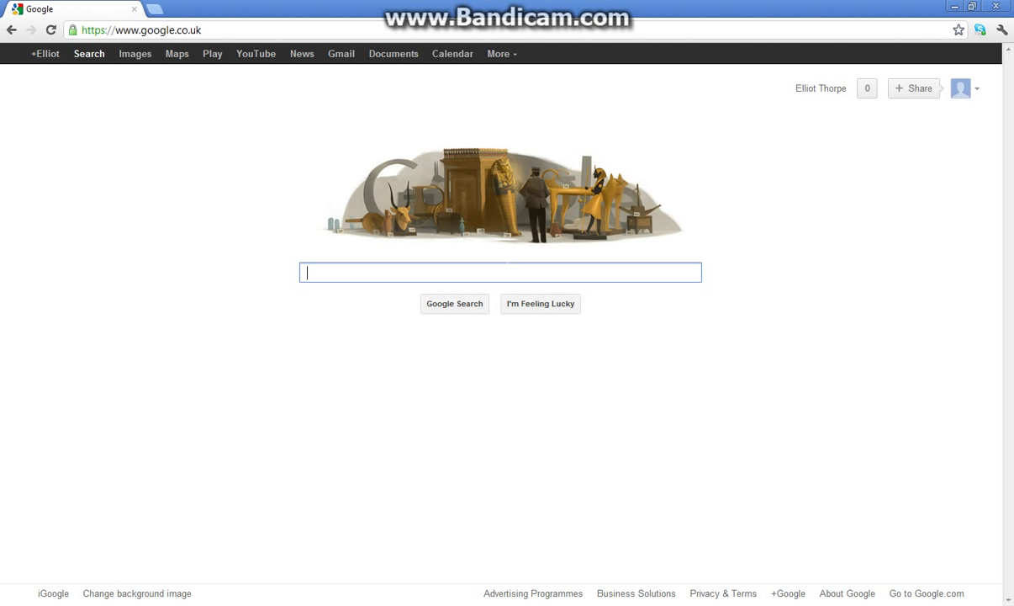
text(PLanet)
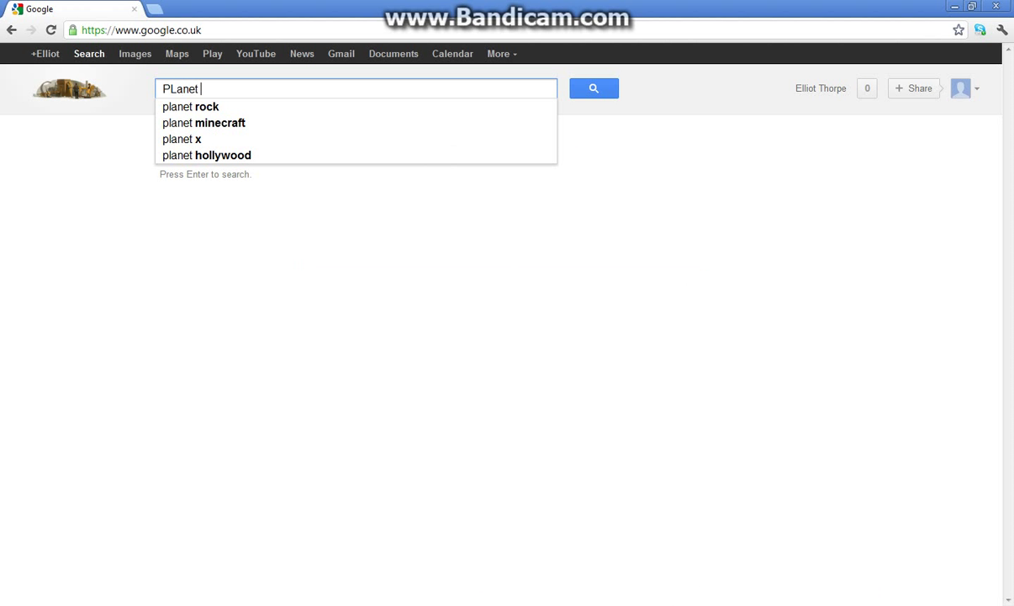
text( Mie)
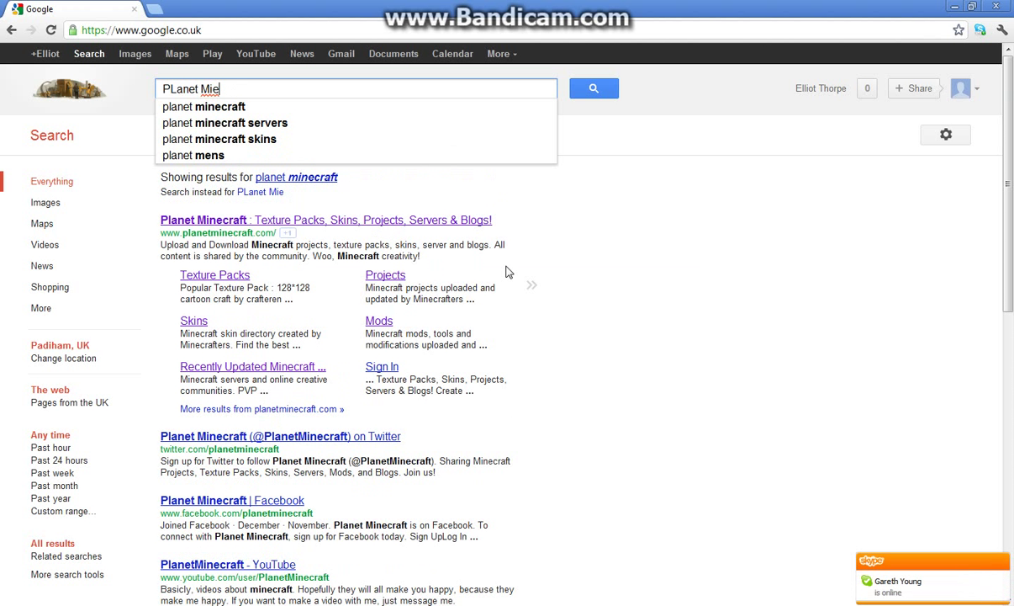
key(BackSpace)
text(ne)
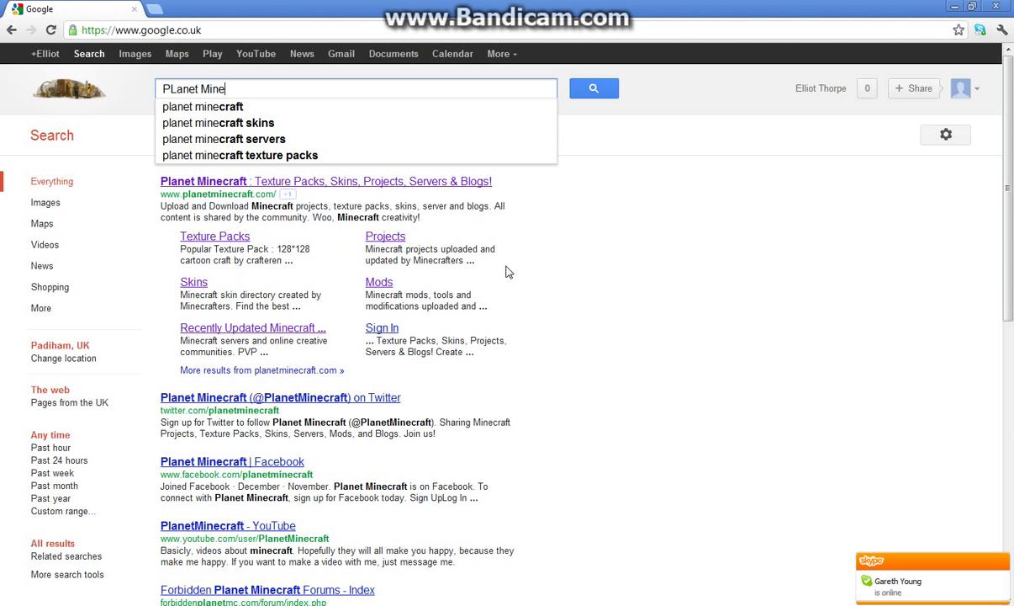
text(craft)
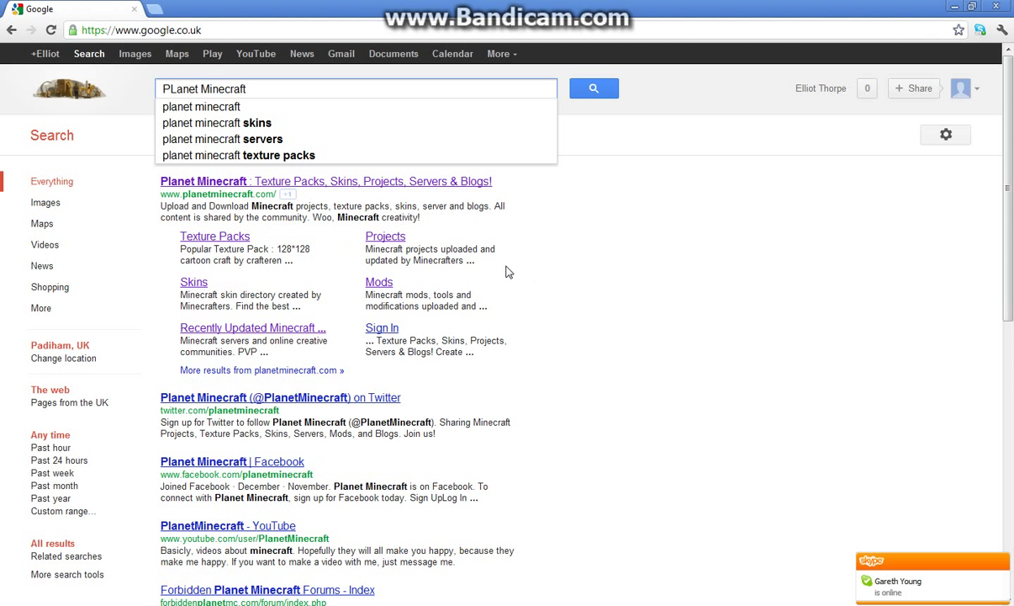
key(Return)
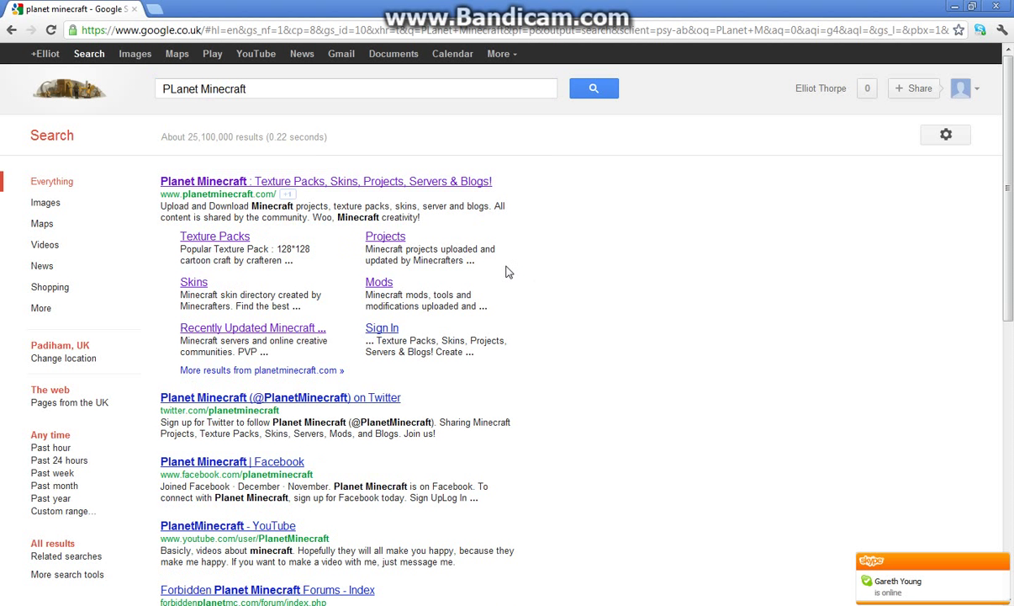
click(395, 186)
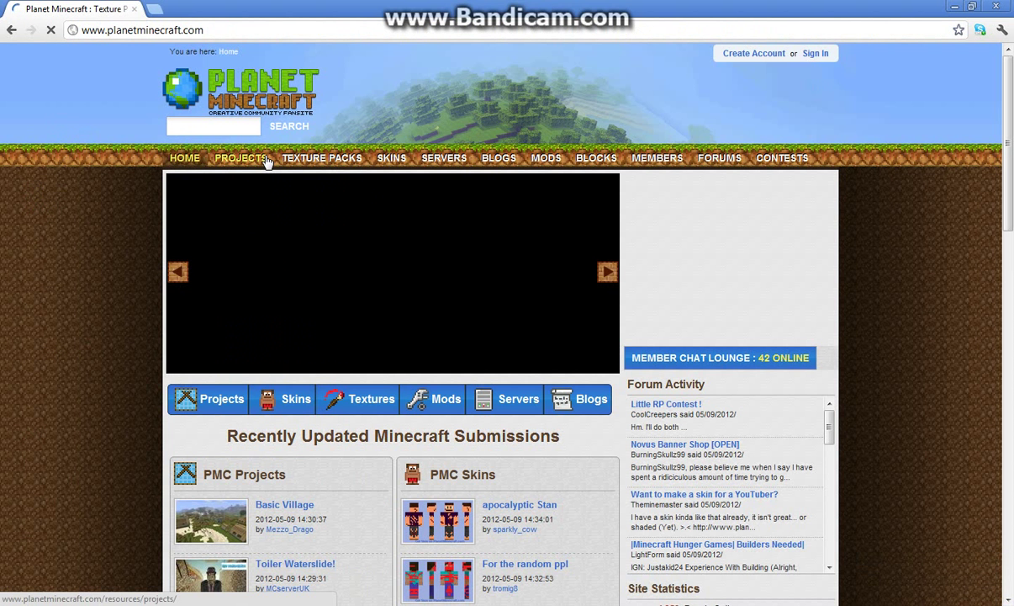
Step: Go to Planet Minecraft's Texture Packs section listing recently updated packs
click(252, 159)
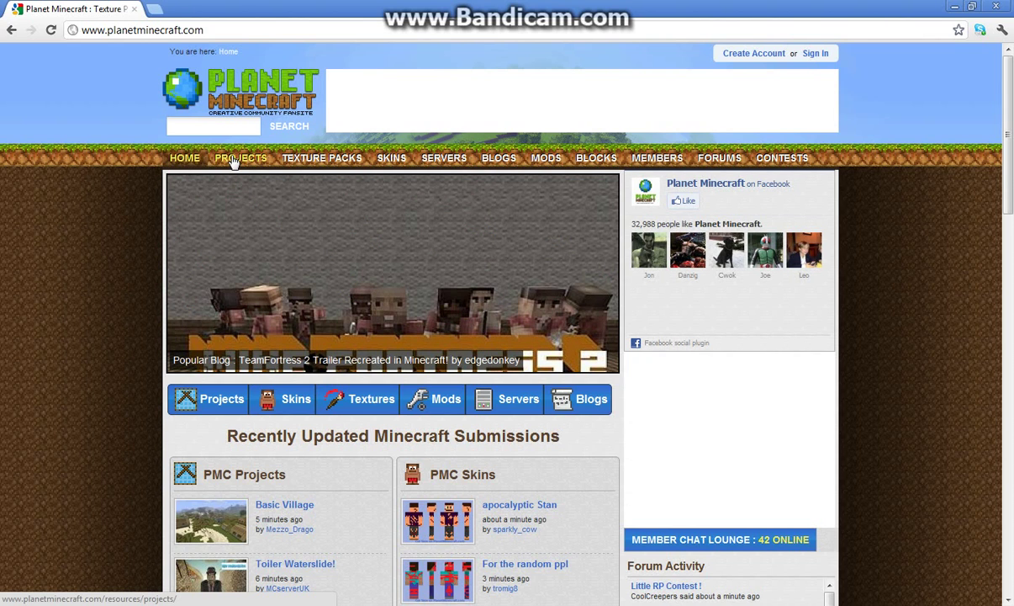
click(329, 162)
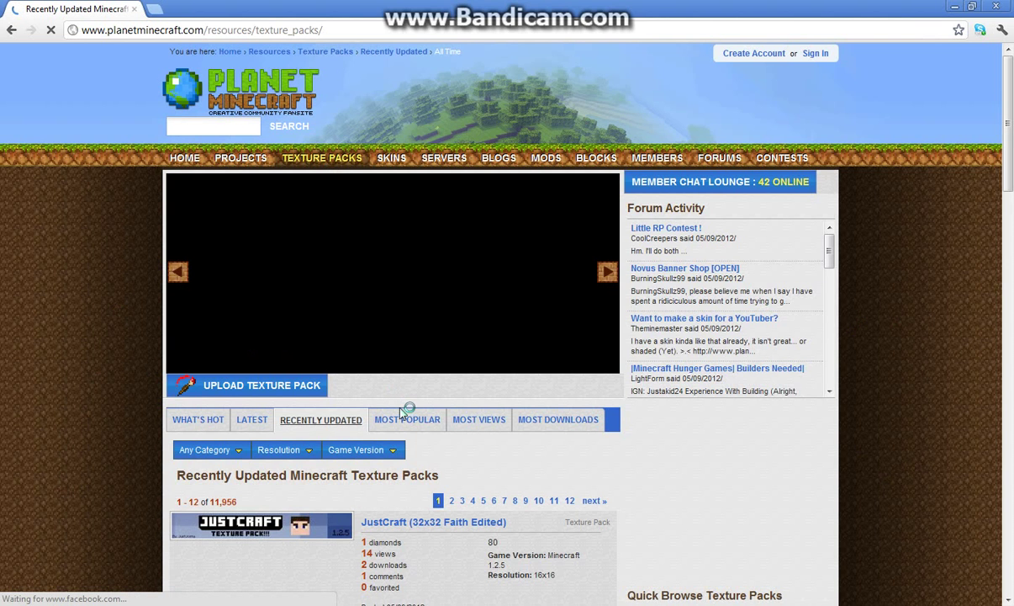
Step: Scroll through the recently updated texture packs and go to page 2
drag(1007, 146, 1008, 164)
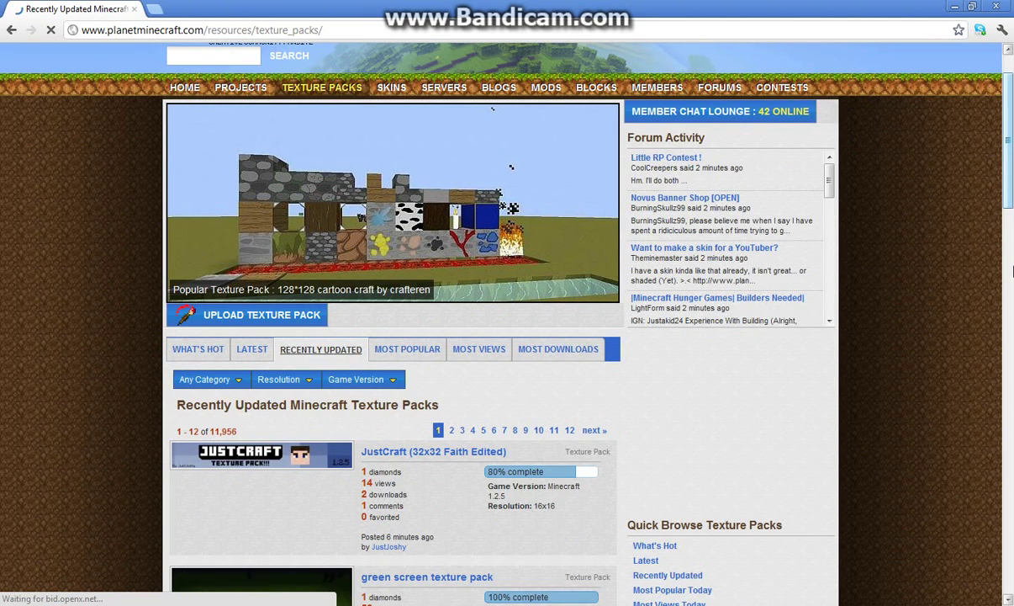
scroll(1013, 271, down, 2)
scroll(1013, 312, down, 7)
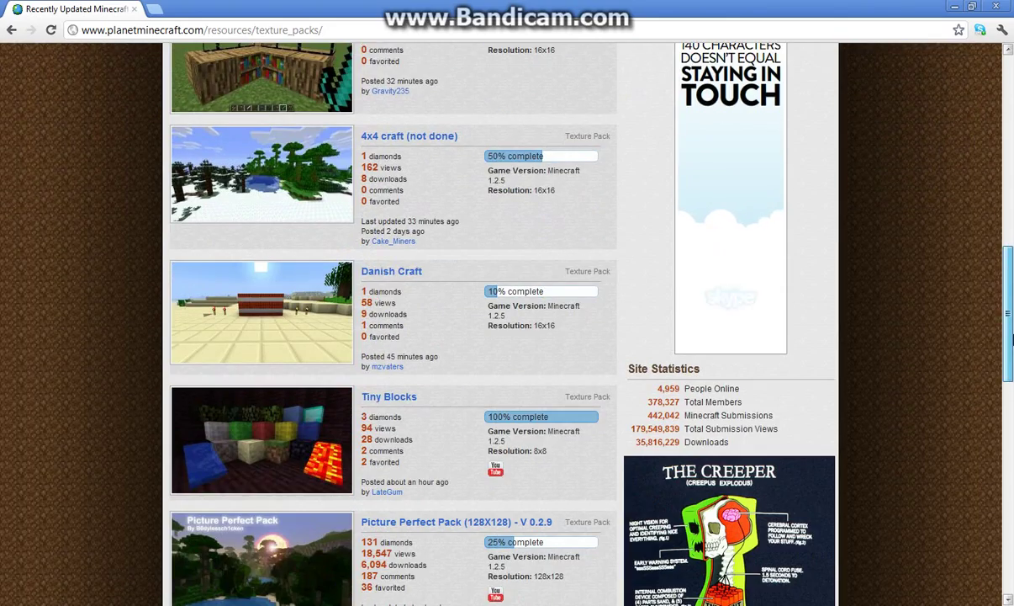
drag(1012, 339, 1008, 227)
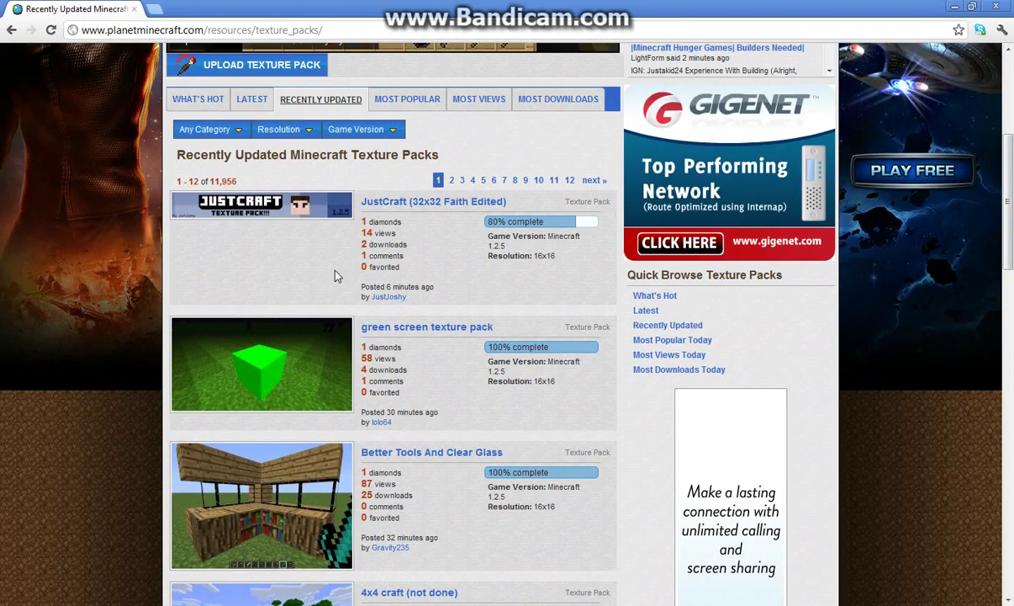
click(451, 180)
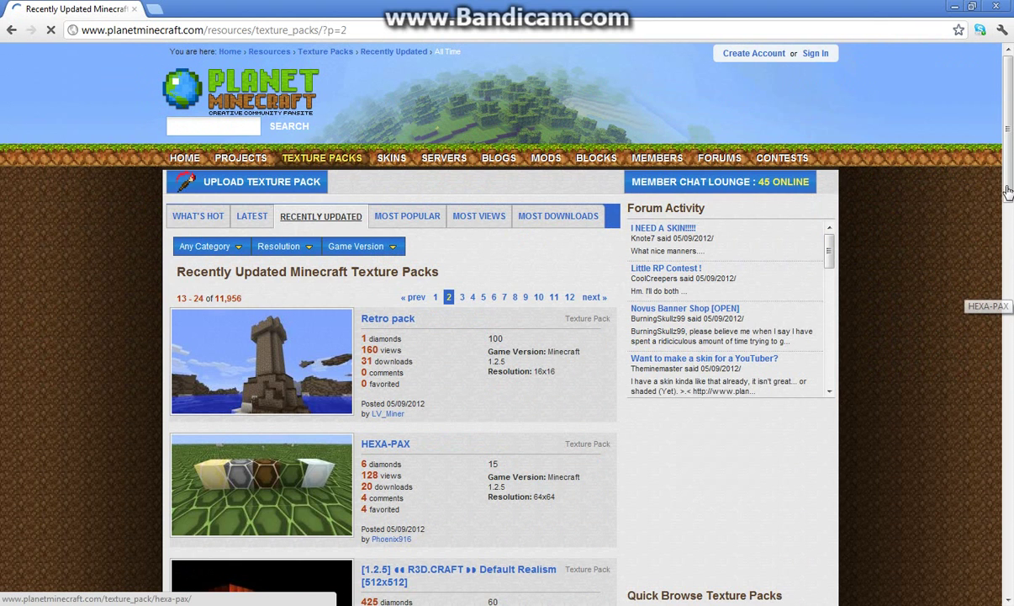
Step: Scroll page 2 back up and switch to the Most Popular texture packs list
scroll(1009, 234, down, 1)
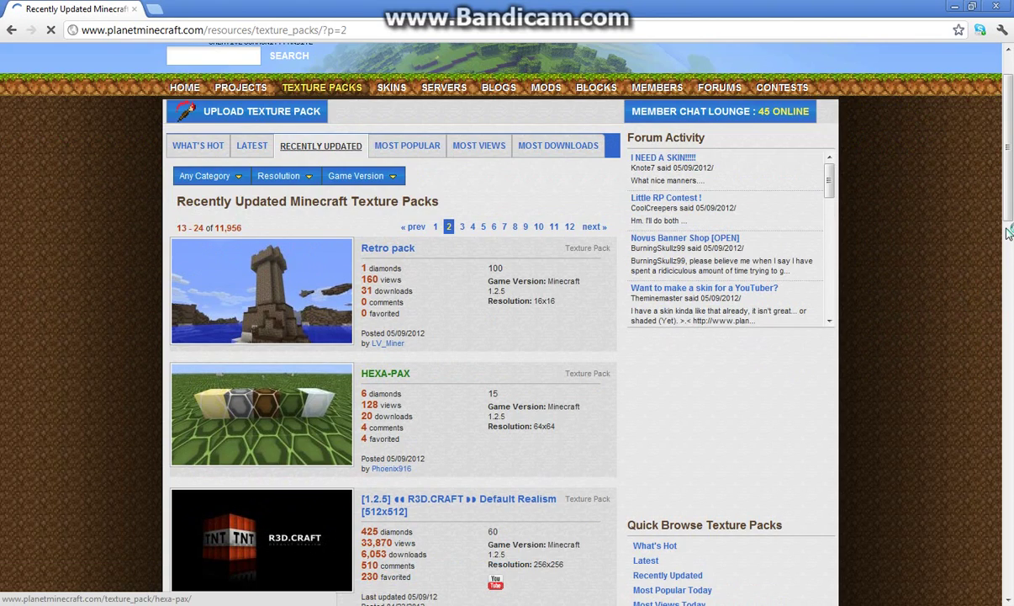
scroll(1012, 282, down, 4)
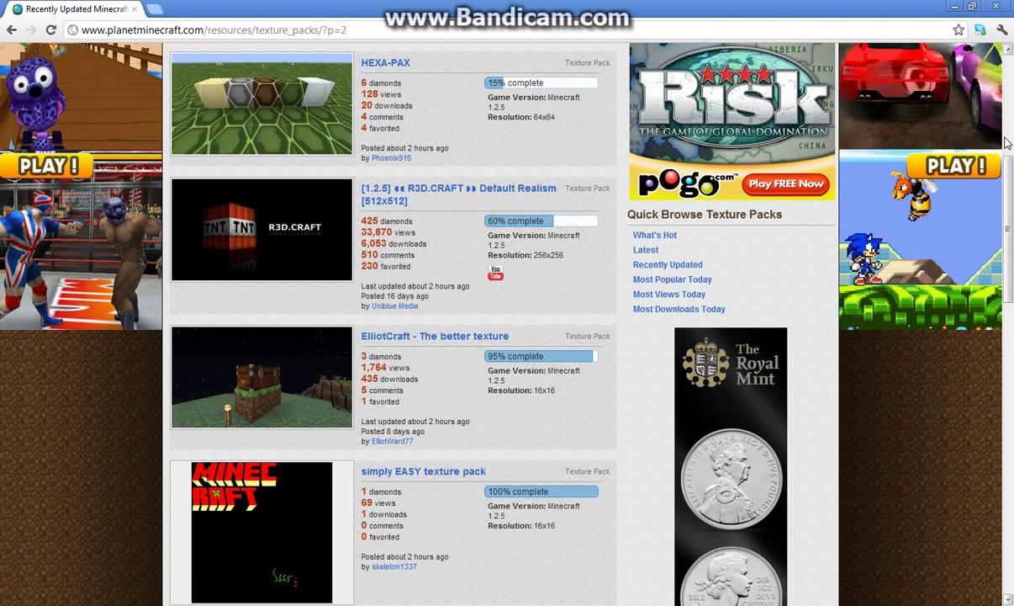
drag(1007, 143, 1012, 57)
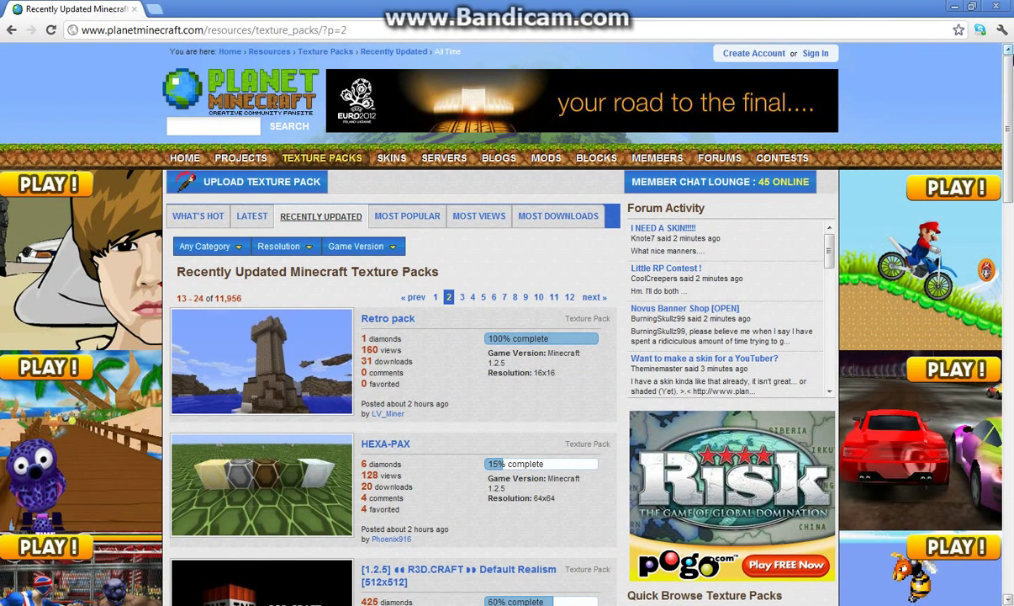
click(383, 221)
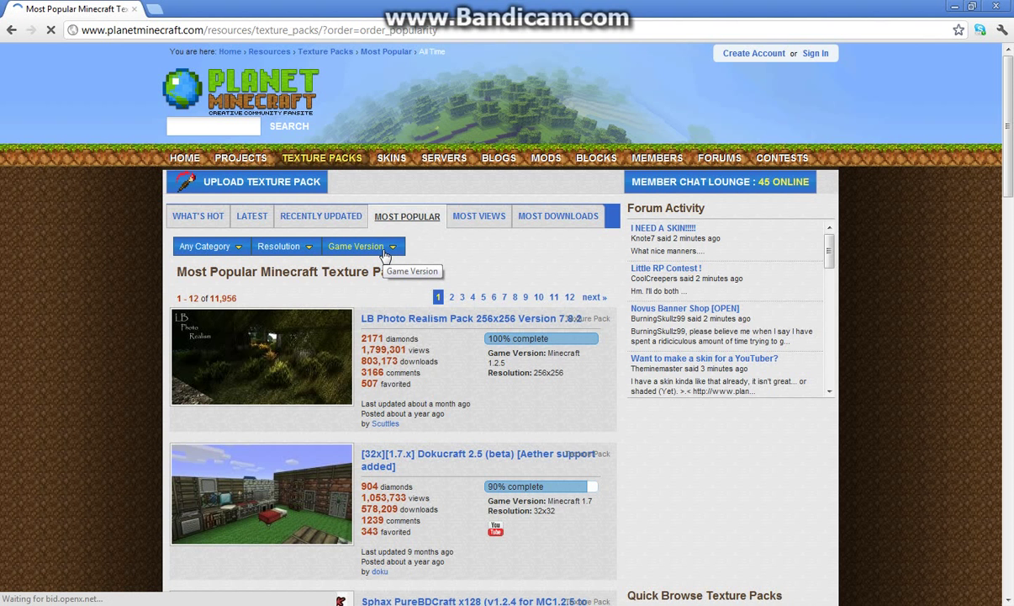
Step: Scroll the Most Popular list and open the Dokucraft: The Saga Continues pack page
click(384, 252)
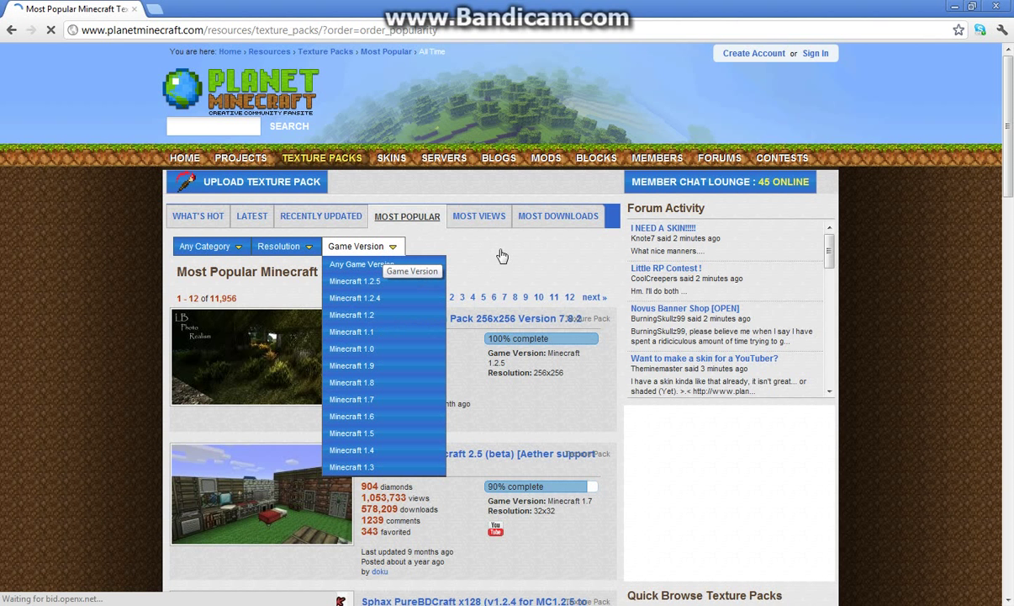
click(532, 286)
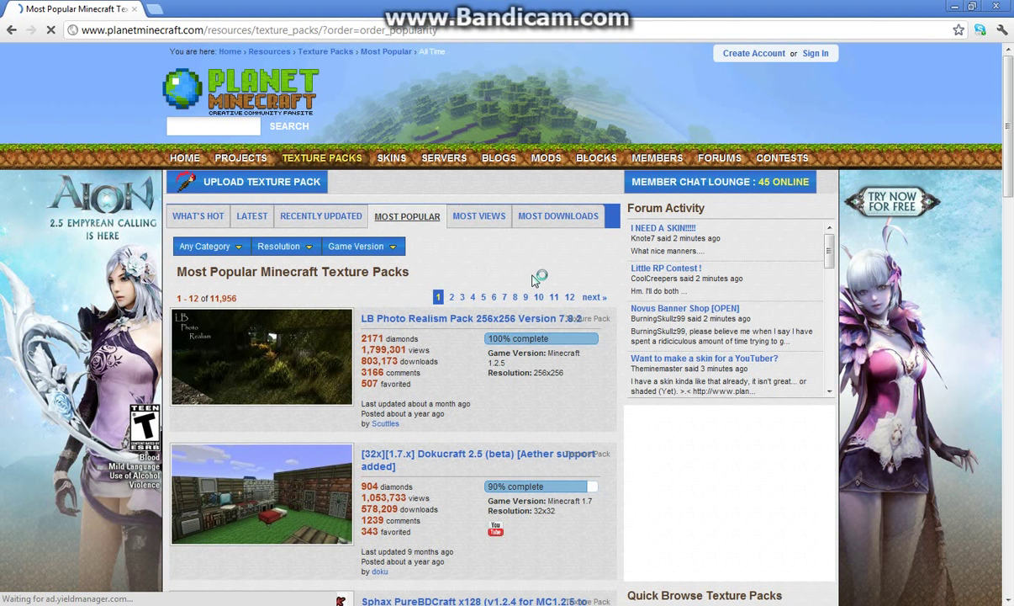
scroll(535, 280, down, 2)
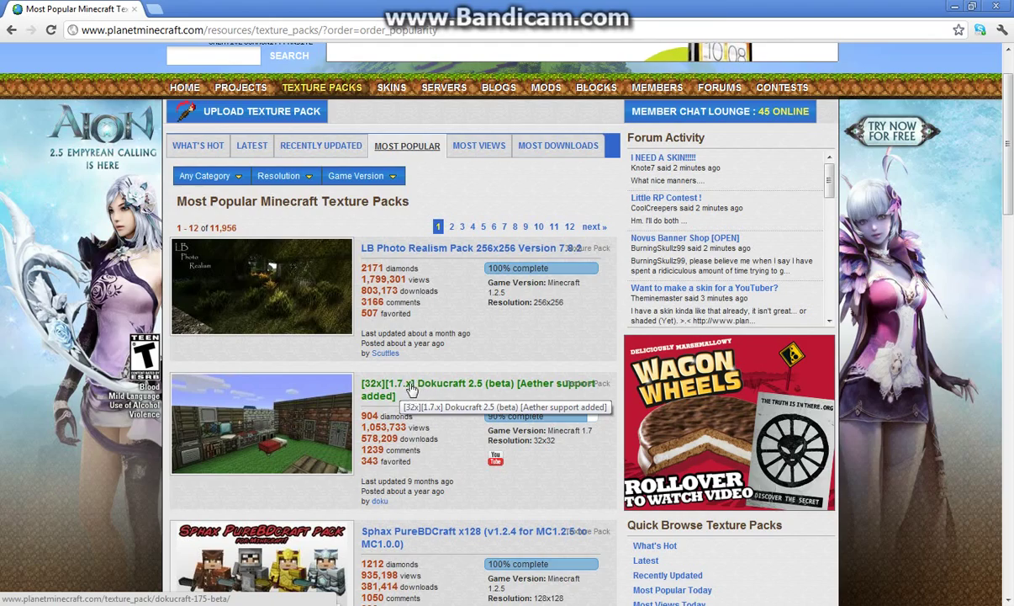
scroll(429, 397, down, 3)
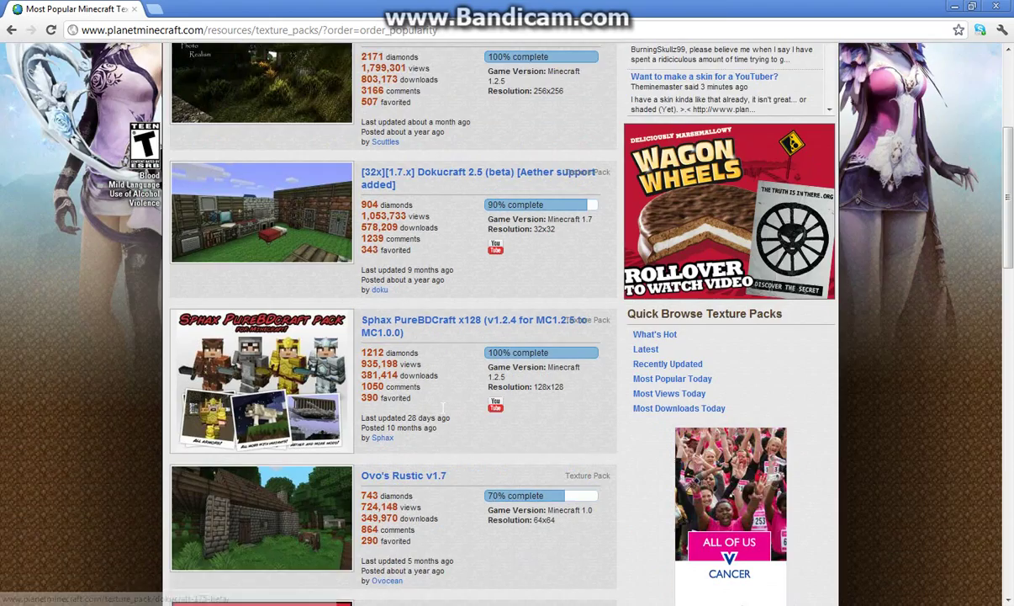
scroll(444, 413, down, 4)
scroll(444, 413, up, 6)
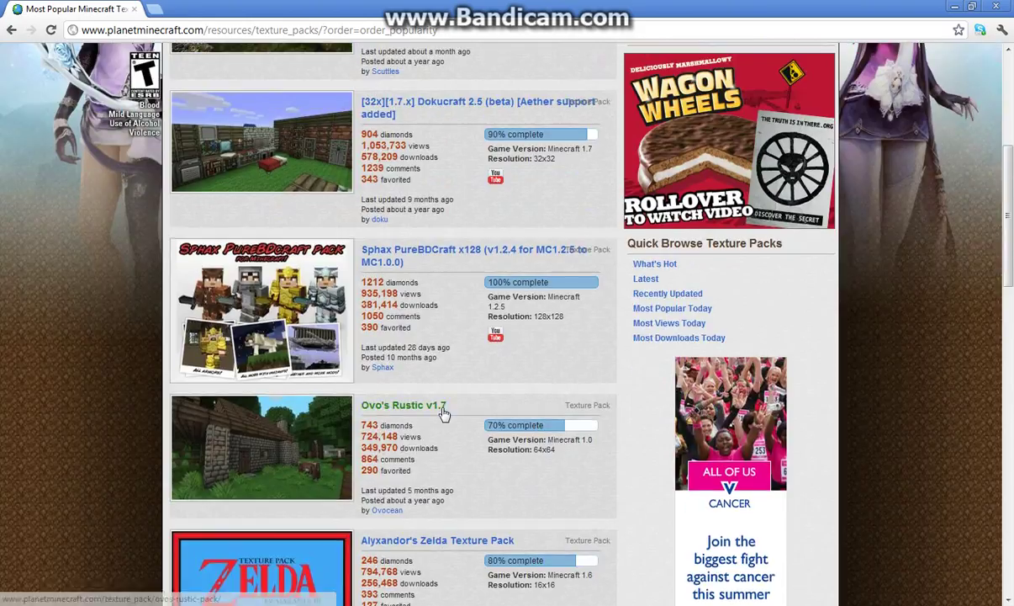
scroll(436, 197, down, 10)
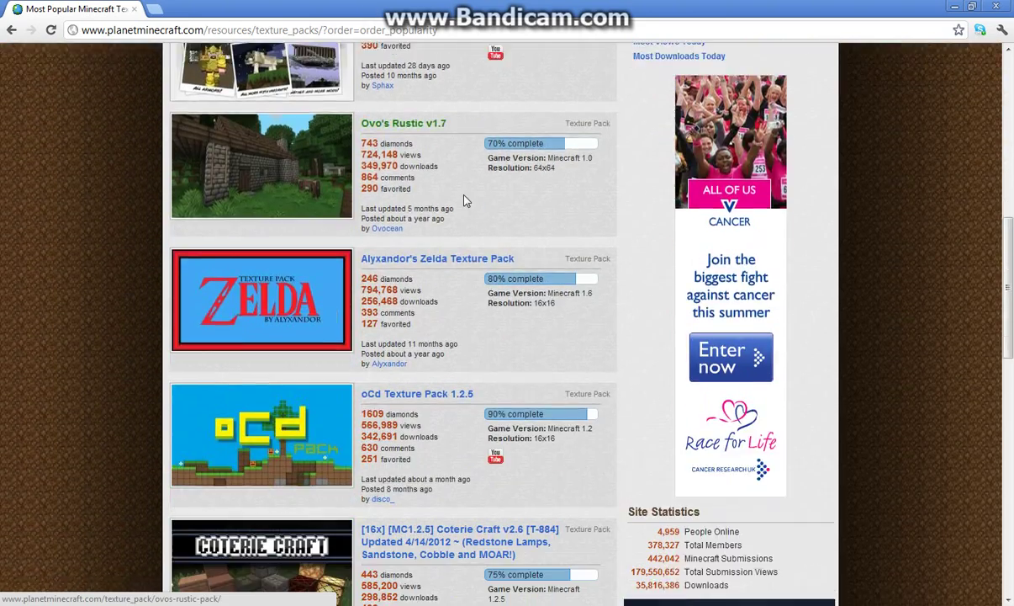
scroll(465, 200, down, 1)
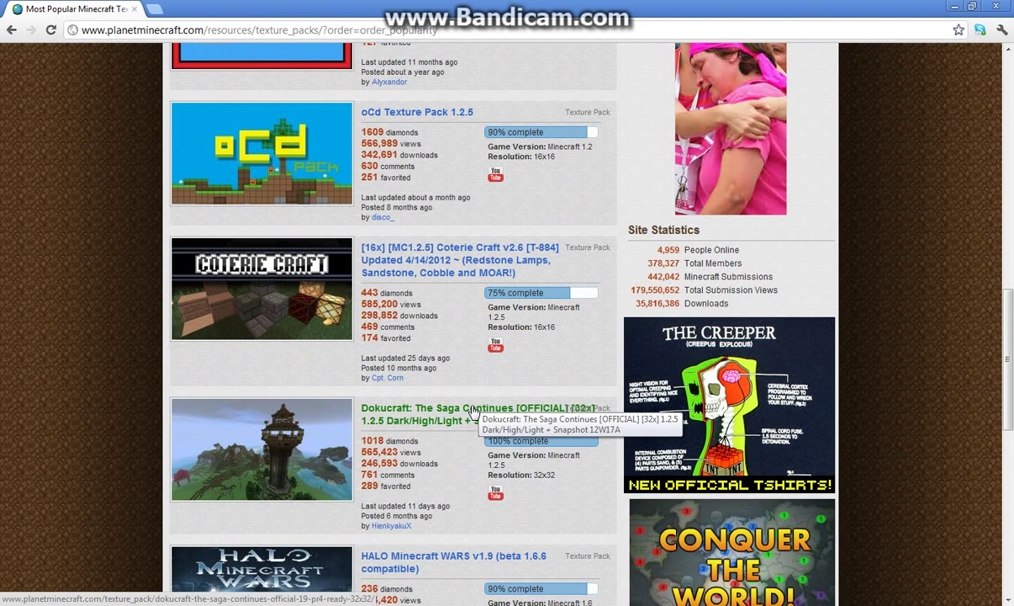
click(394, 423)
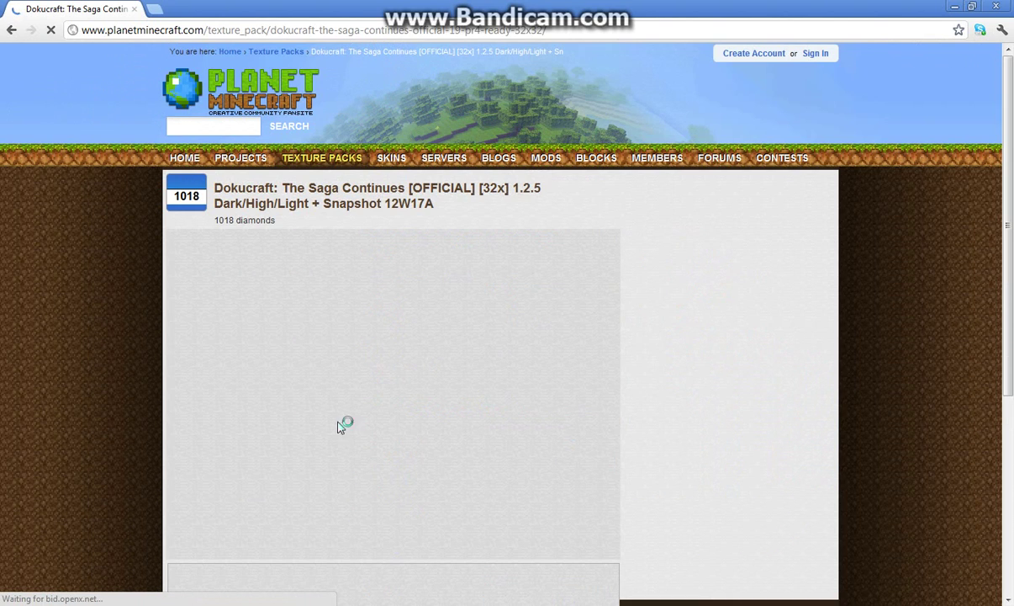
Step: Scroll the Dokucraft page down to the Light/High/Dark Themes download links
scroll(862, 253, down, 3)
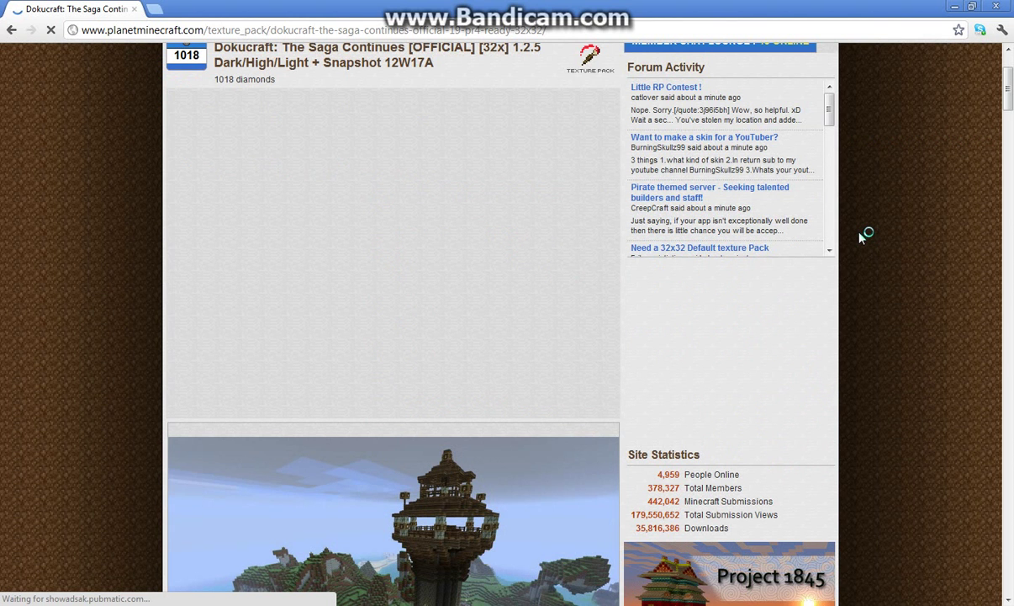
scroll(862, 237, down, 1)
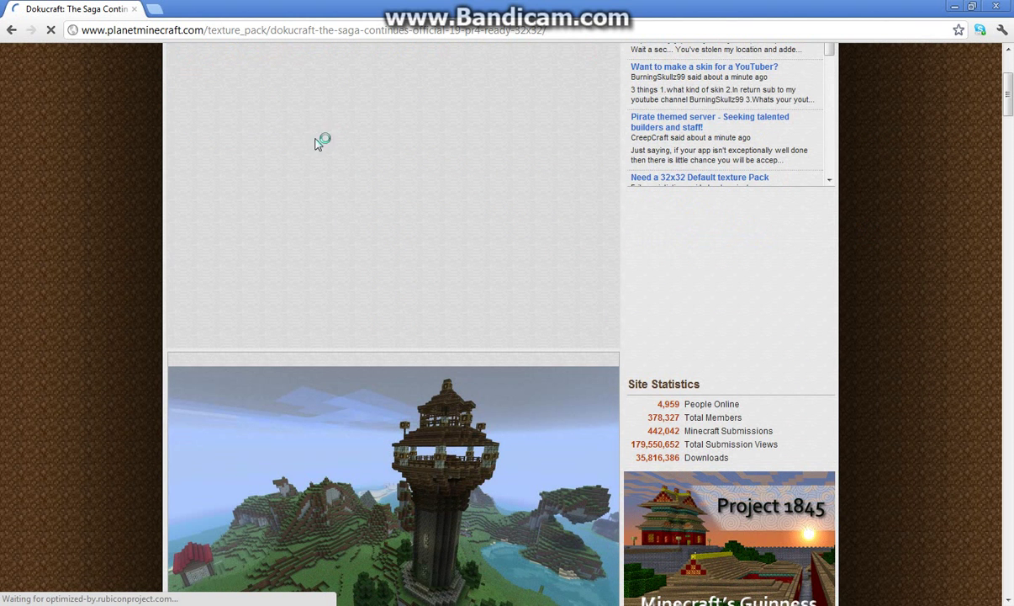
scroll(306, 153, down, 1)
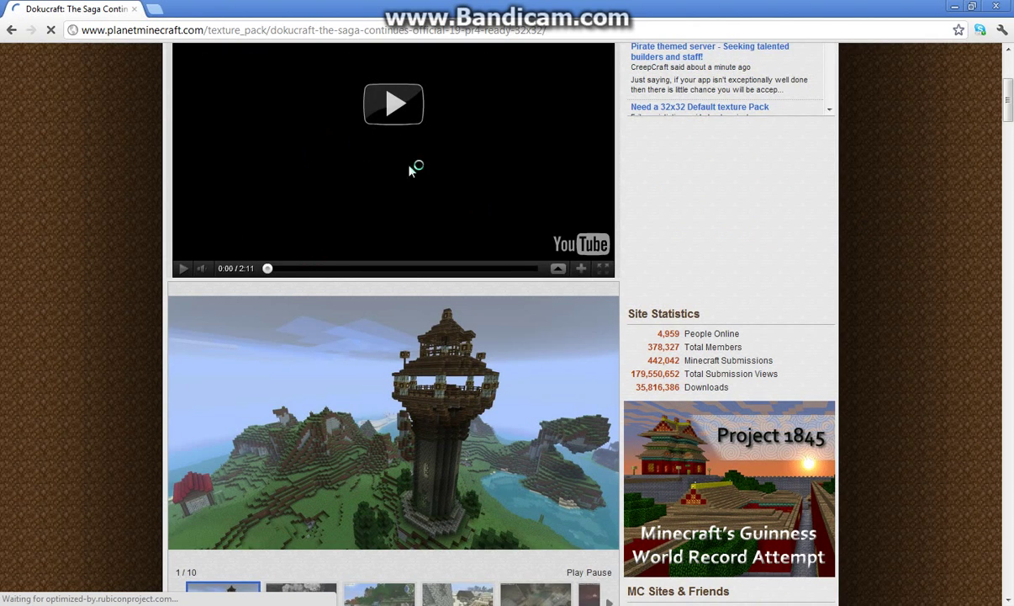
scroll(475, 396, down, 1)
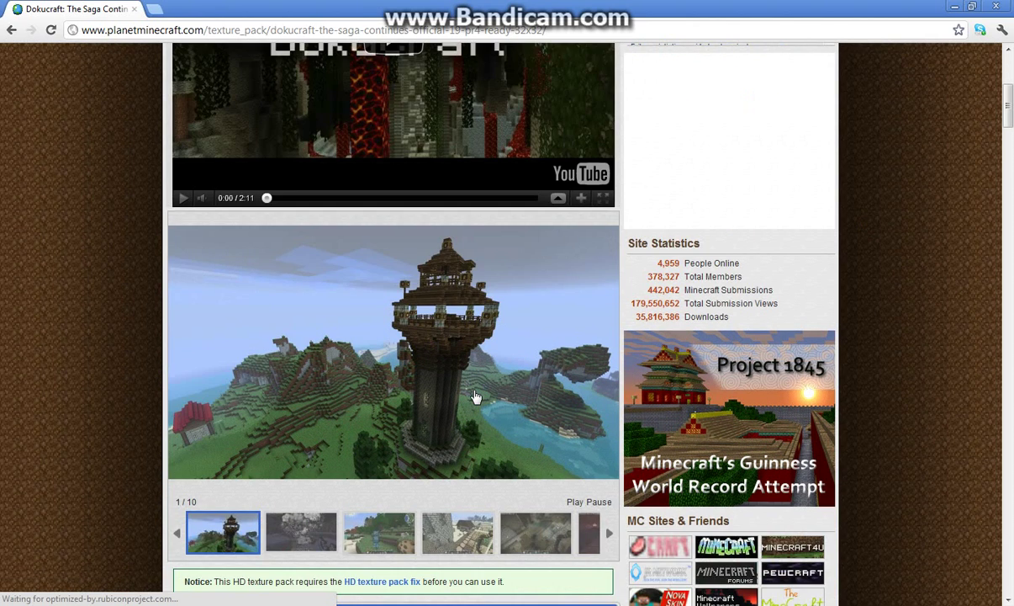
scroll(475, 396, down, 5)
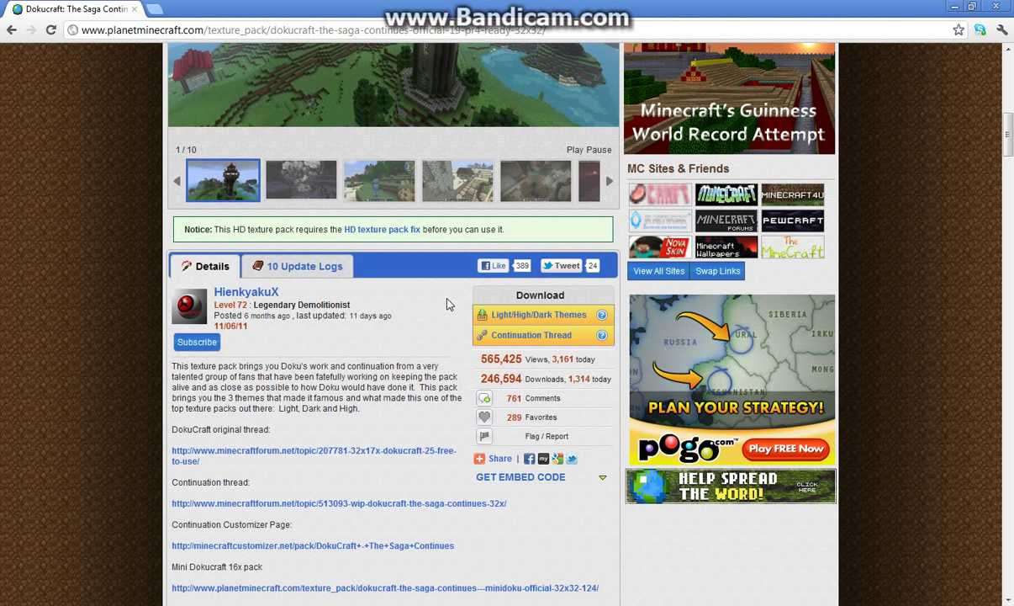
Step: Download DokuCraft - The Saga Continues 1.2.5.zip (23.94 MB) from its MediaFire page
click(566, 323)
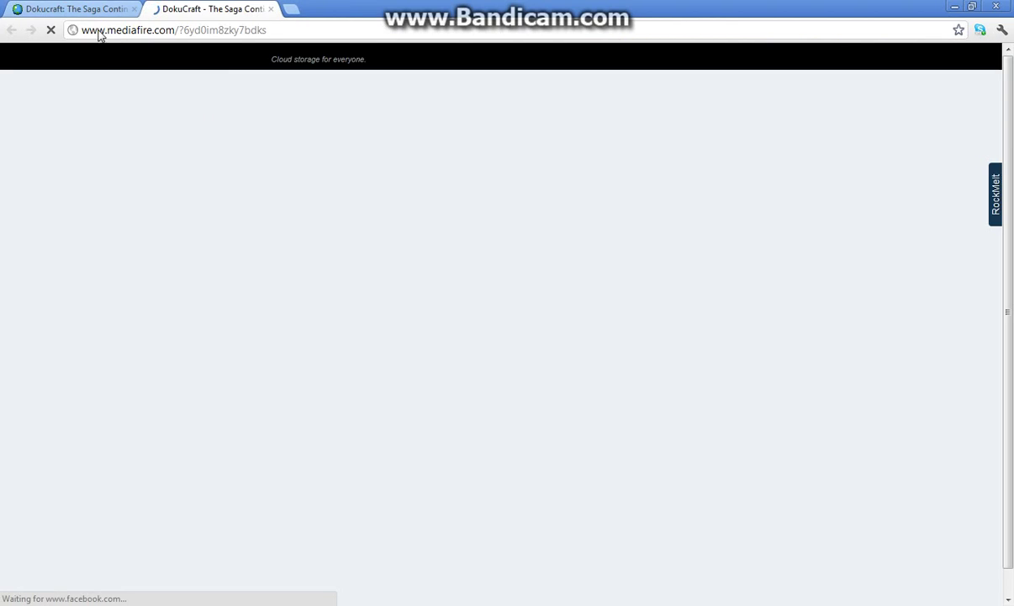
click(84, 10)
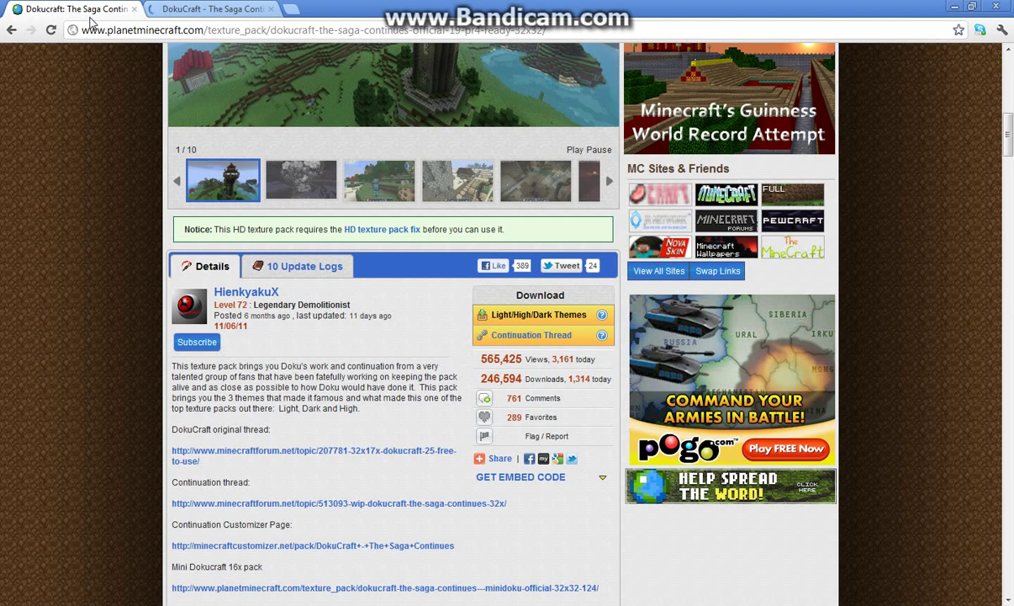
click(194, 10)
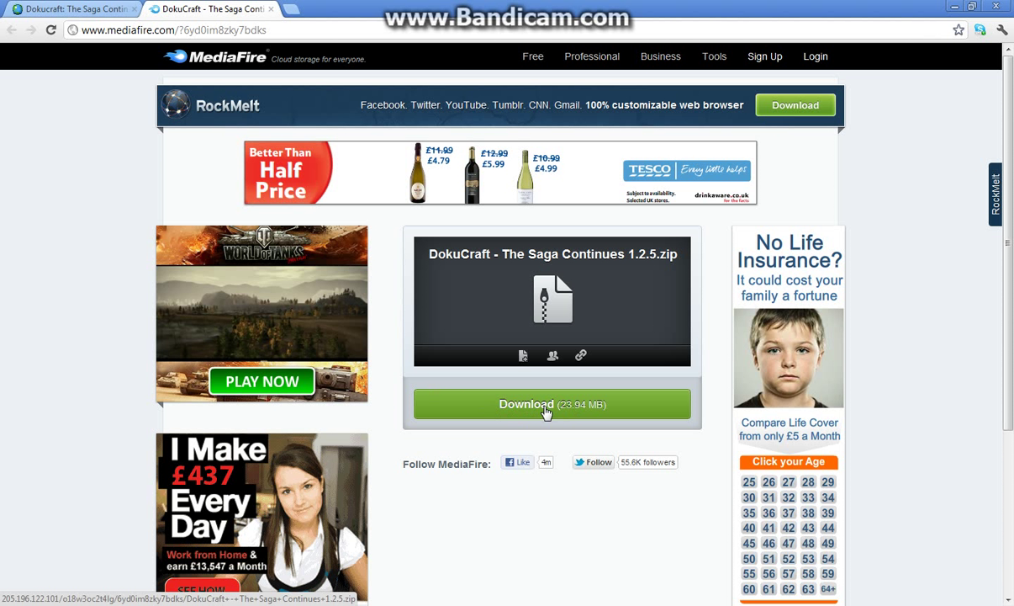
click(547, 411)
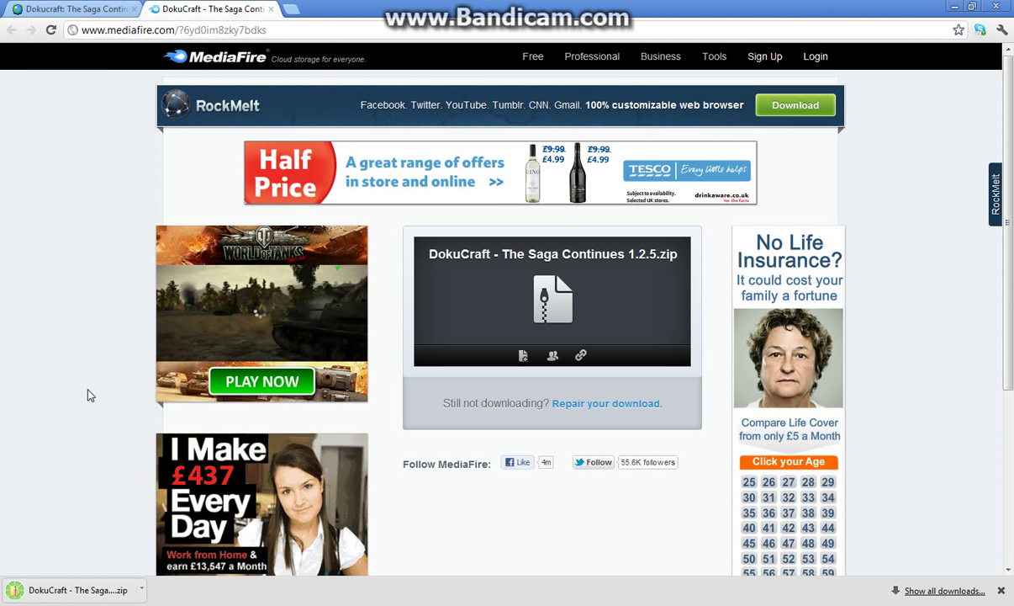
Step: Open the downloaded DokuCraft archive in Windows Explorer
click(65, 591)
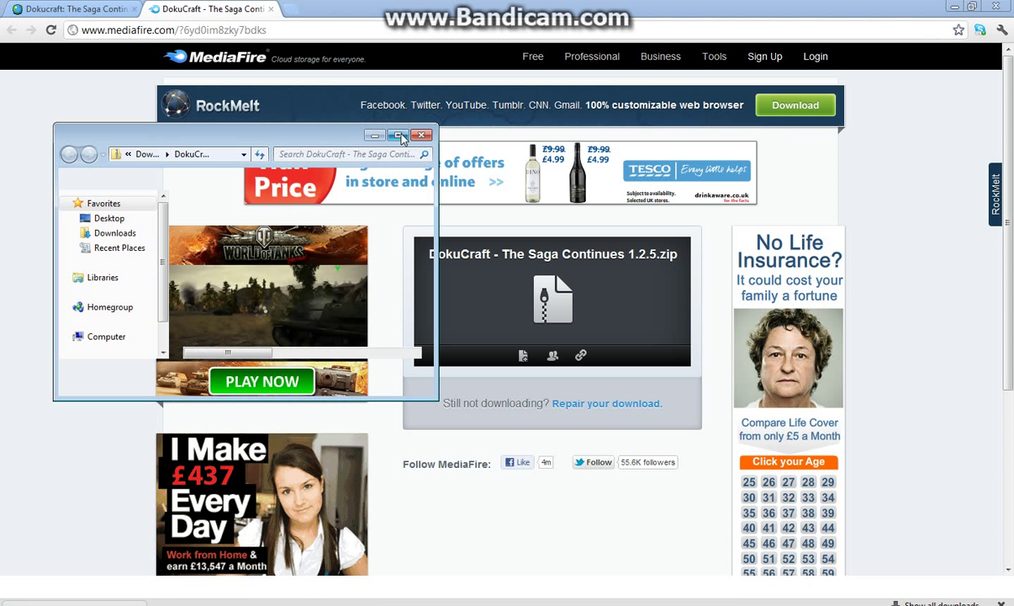
click(398, 135)
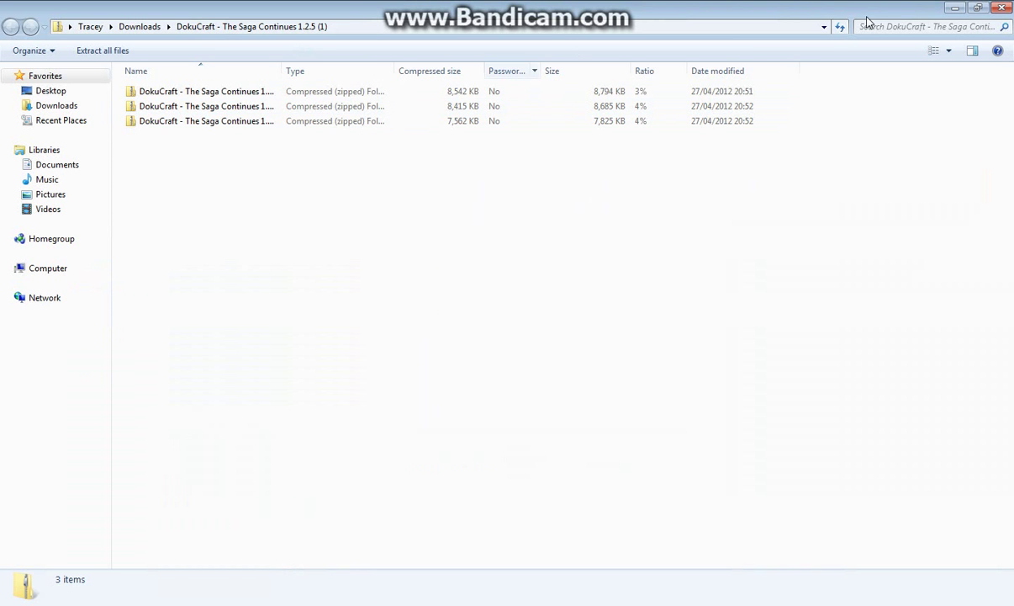
double_click(352, 11)
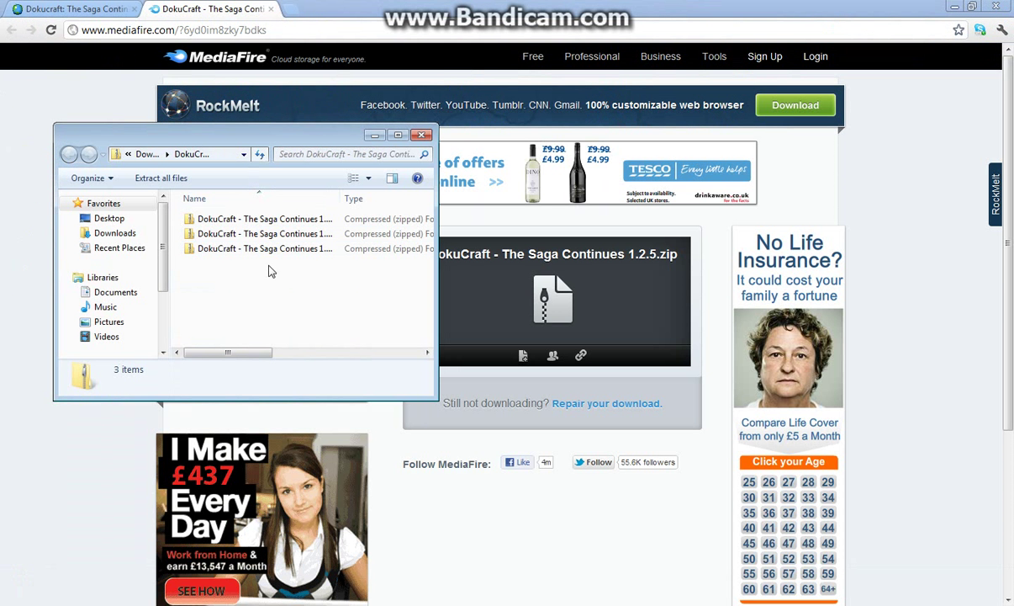
Step: Copy the three DokuCraft texture pack zips and switch to Minecraft
drag(269, 270, 268, 197)
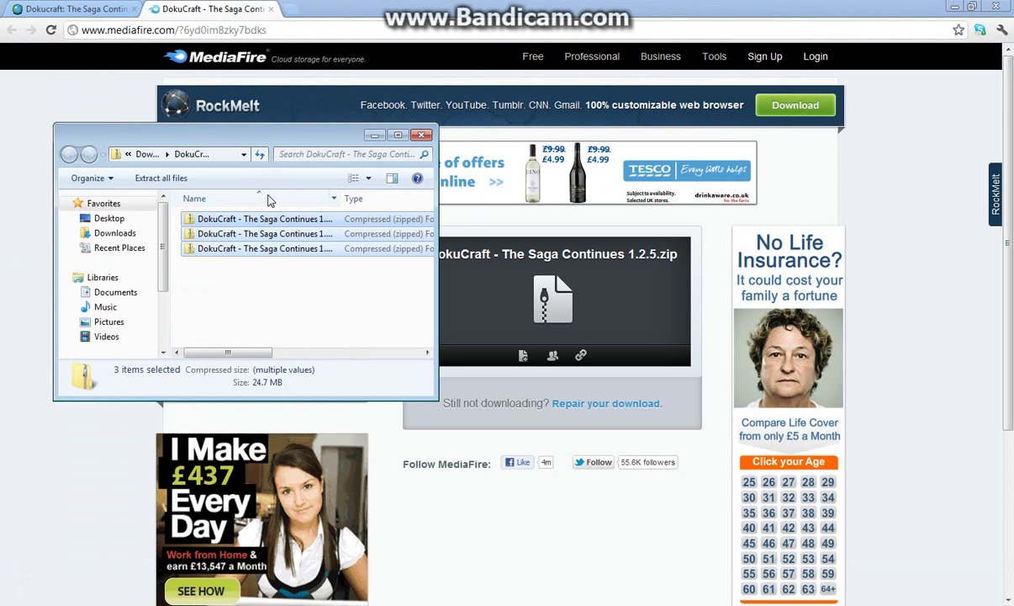
right_click(259, 223)
click(293, 269)
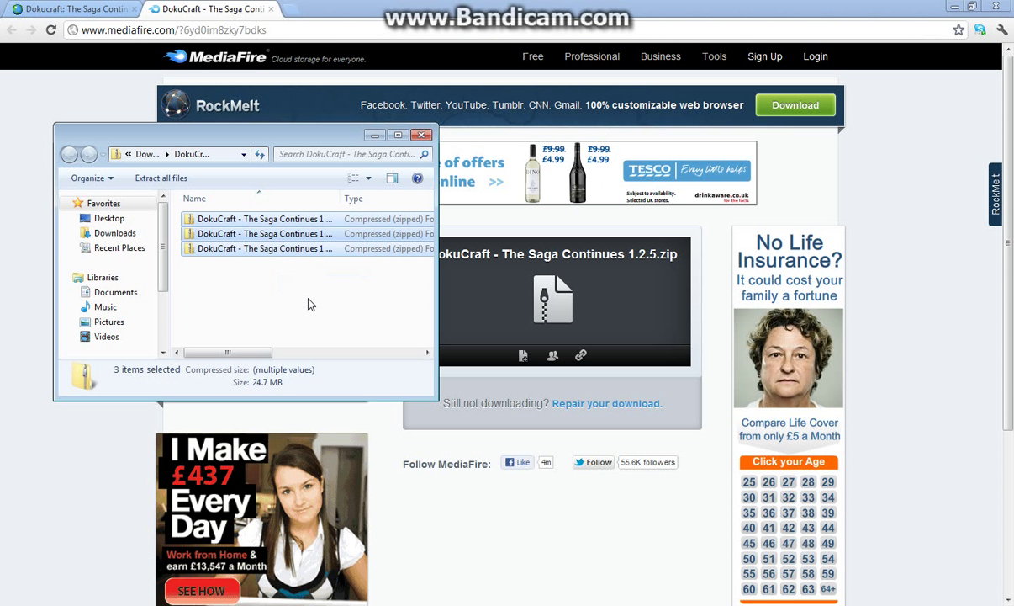
click(308, 304)
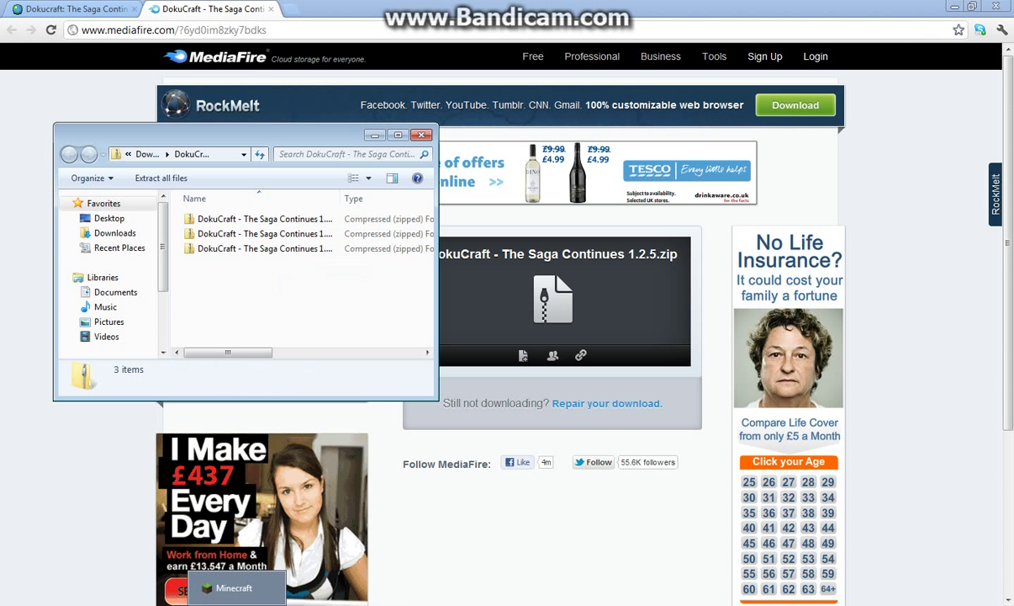
click(234, 588)
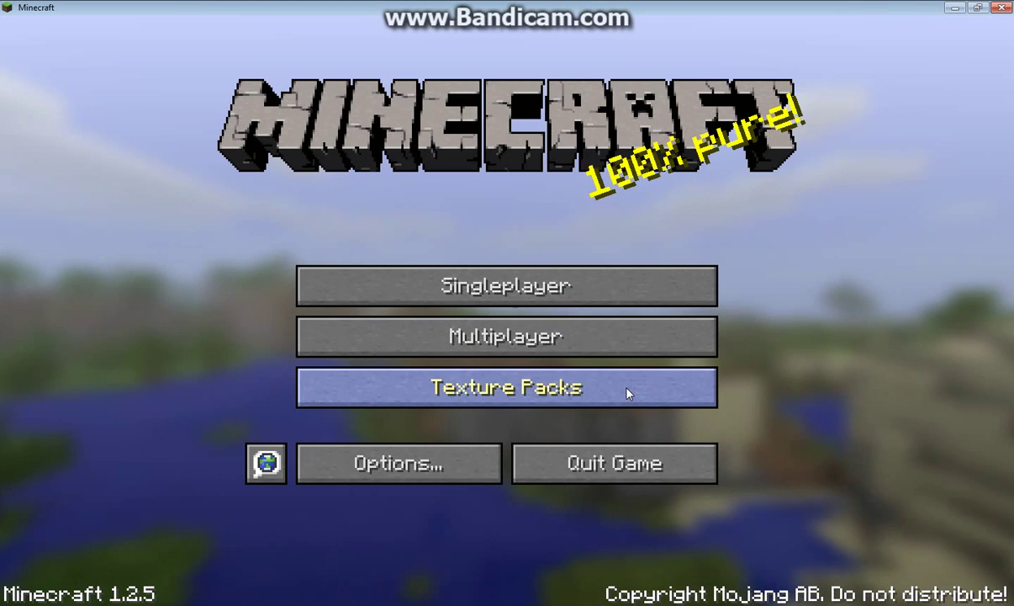
Step: Paste the three DokuCraft zips into Minecraft's texturepacks folder without overwriting Light, then minimize it
click(627, 393)
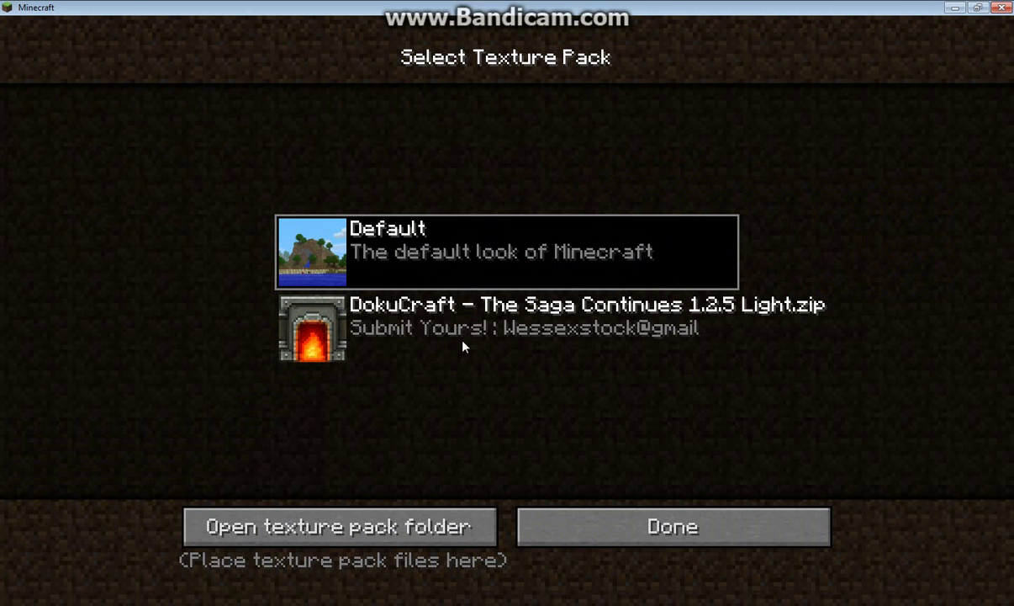
click(427, 536)
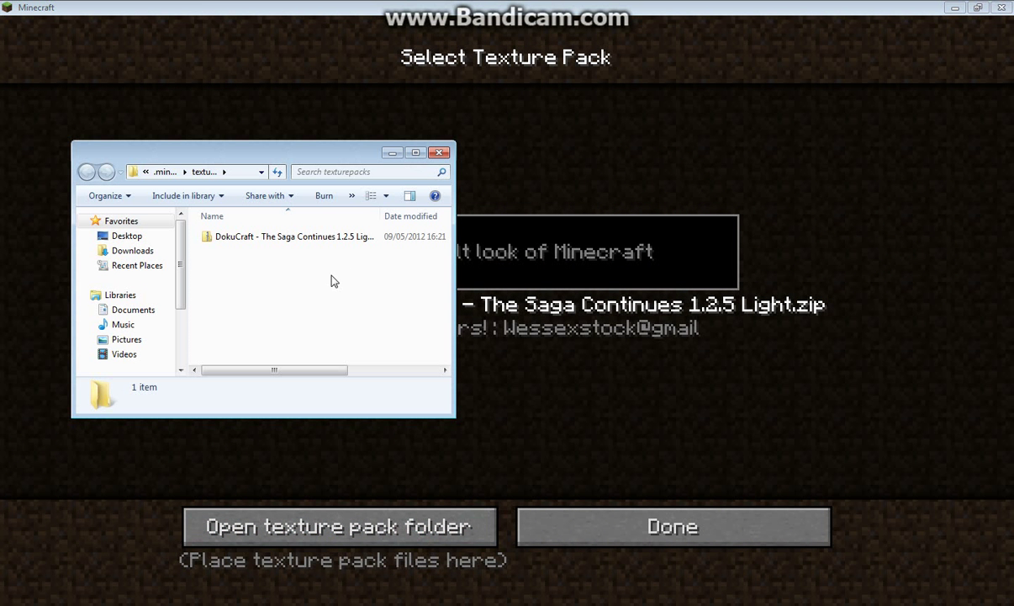
right_click(291, 267)
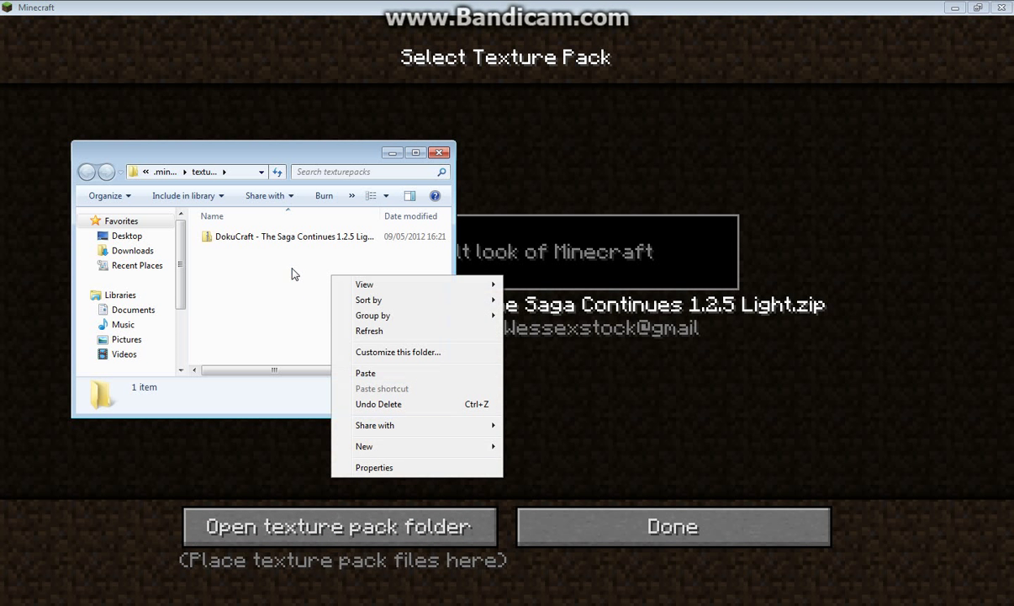
click(349, 371)
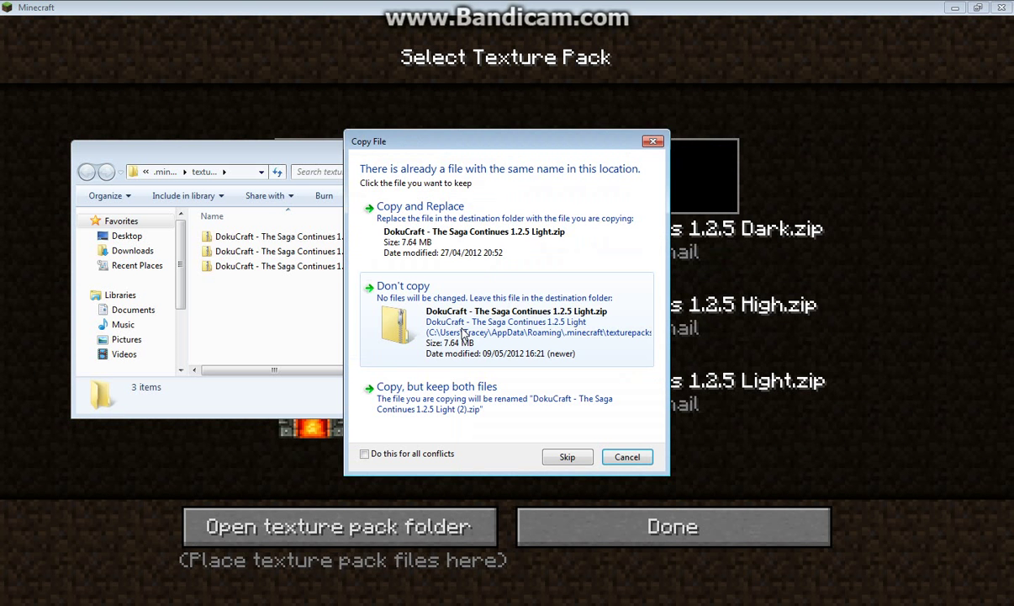
click(566, 459)
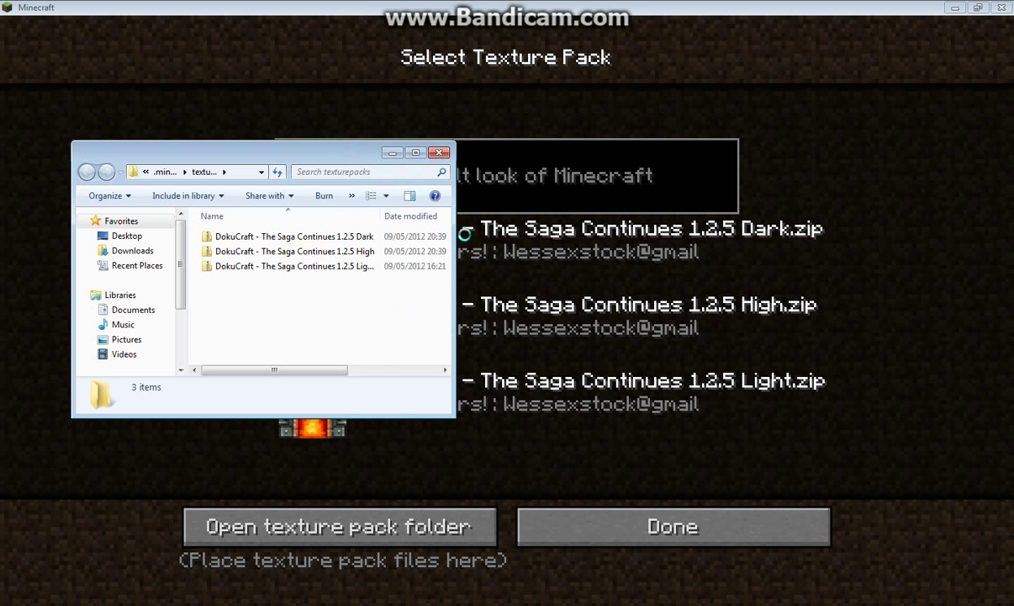
click(399, 156)
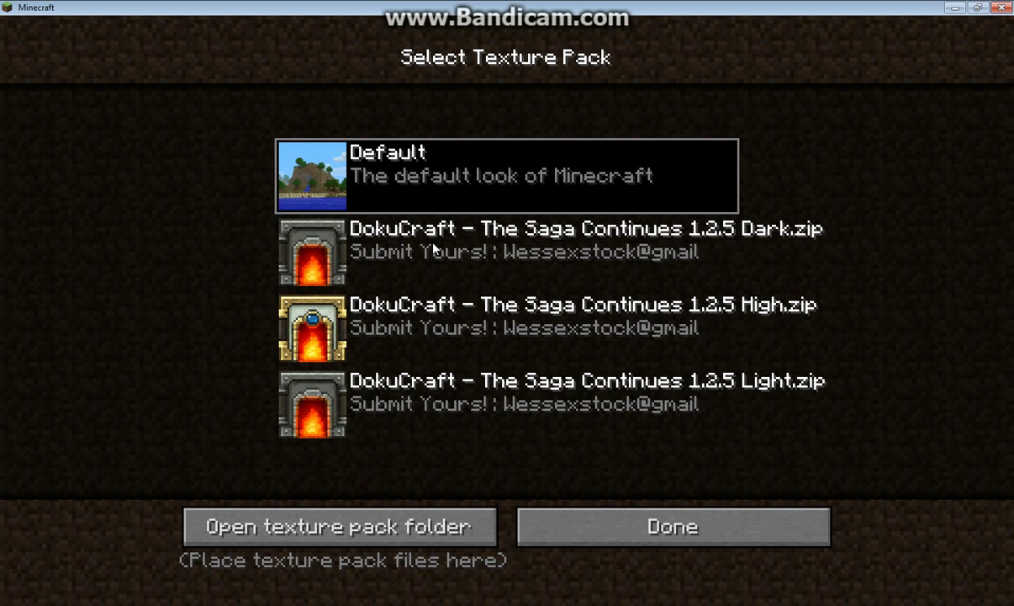
Step: Preview the DokuCraft Dark and High packs, then choose the Light pack and confirm
click(434, 249)
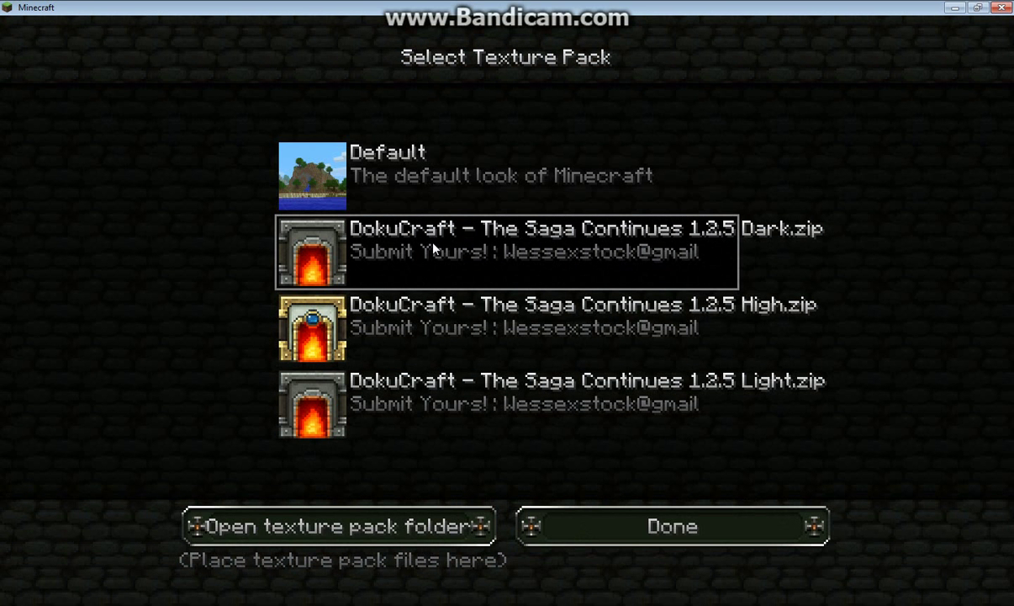
click(513, 318)
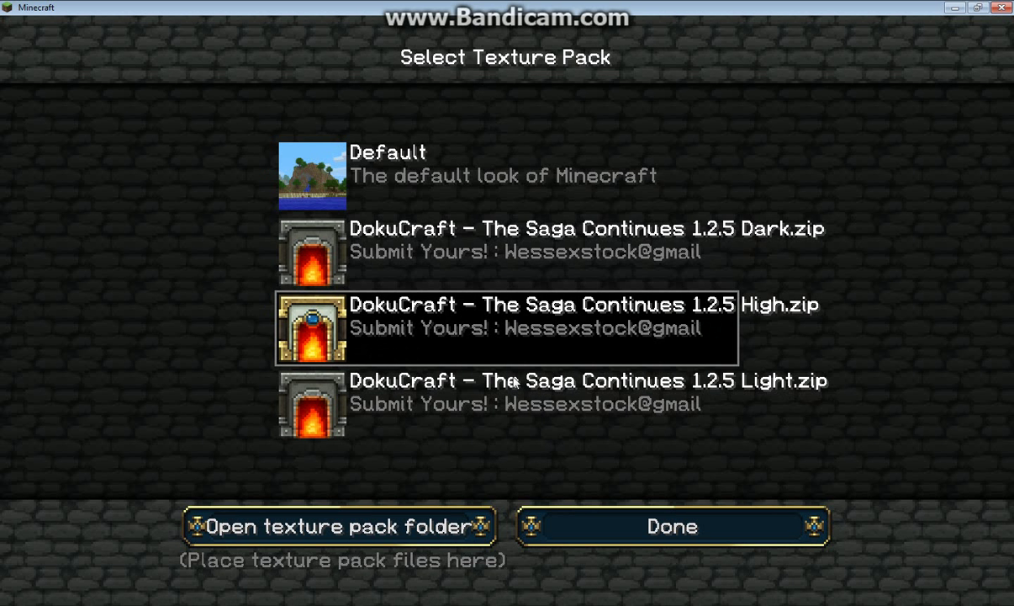
click(431, 379)
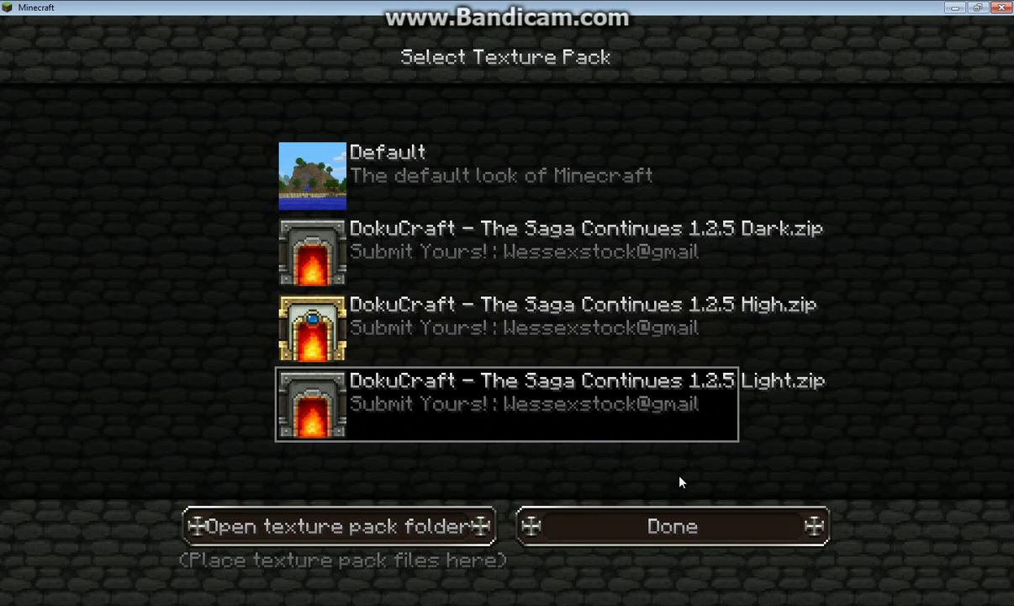
click(680, 536)
Step: Load the test world from the Singleplayer world list
click(547, 285)
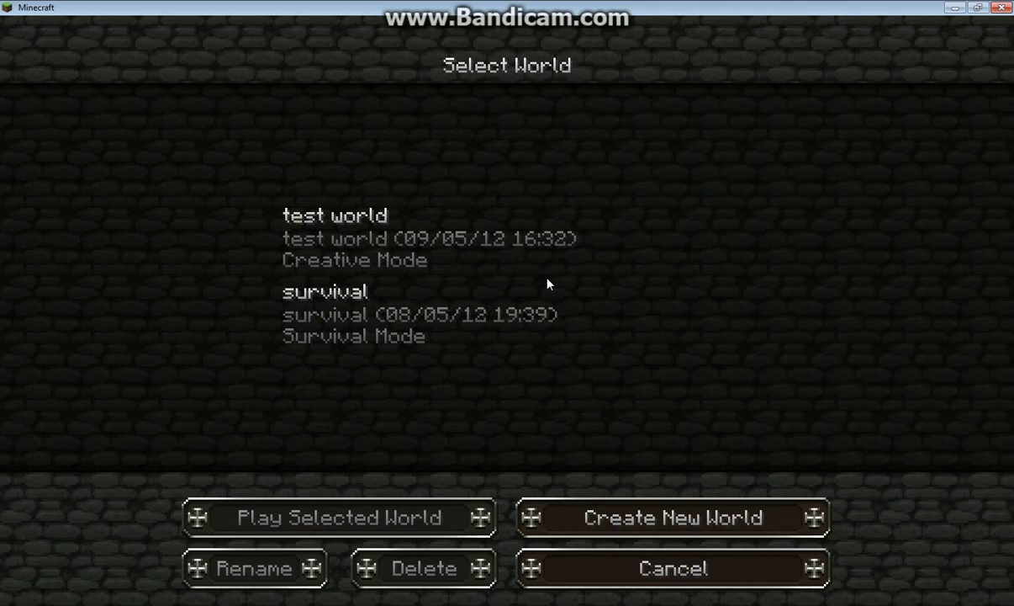
click(432, 238)
click(452, 532)
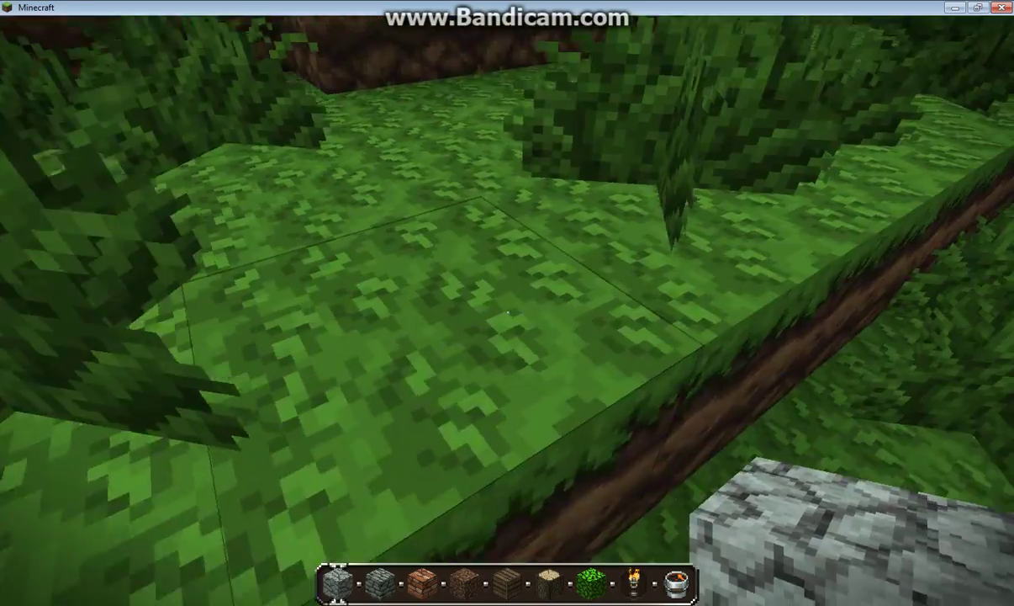
Step: Place a cobblestone block and a stone-brick block on the grass
key(b)
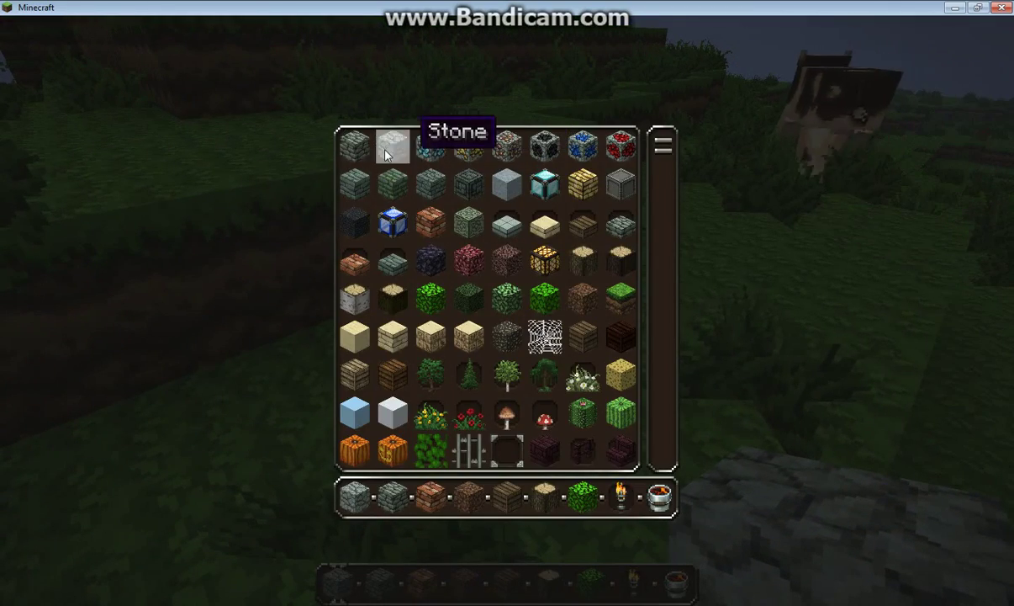
click(354, 146)
right_click(507, 309)
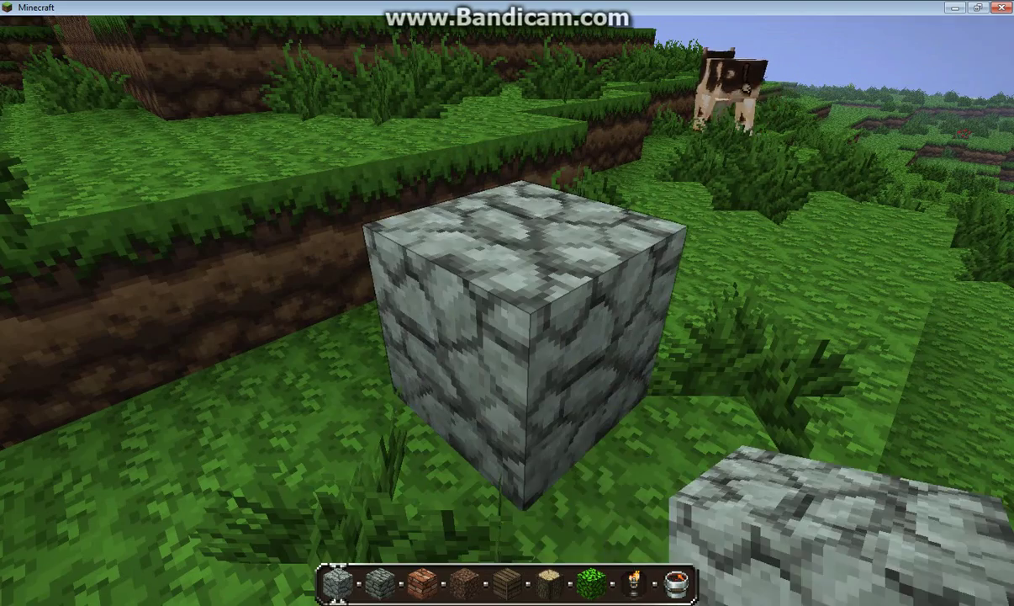
key(b)
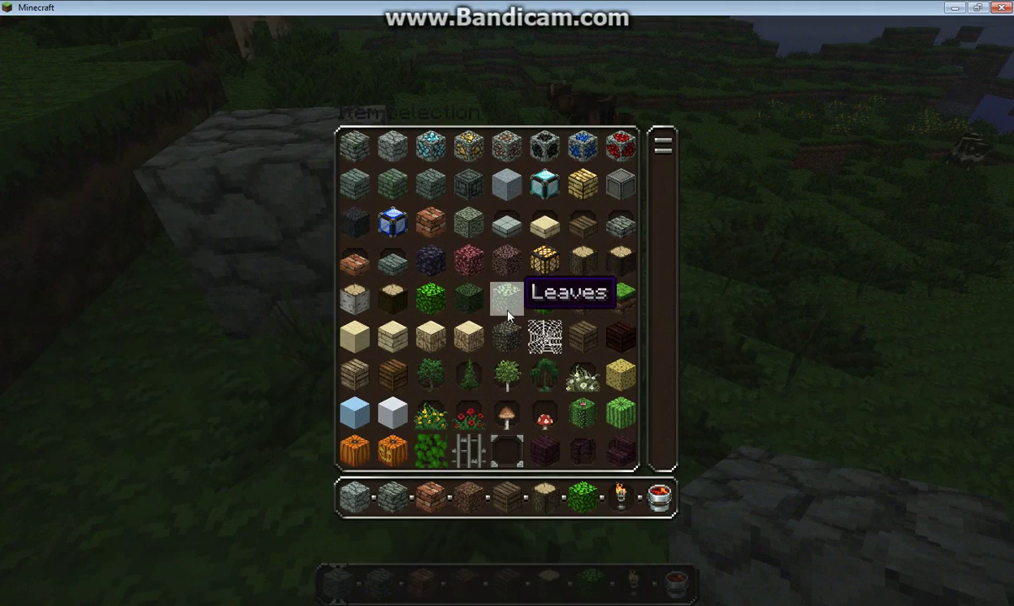
click(392, 145)
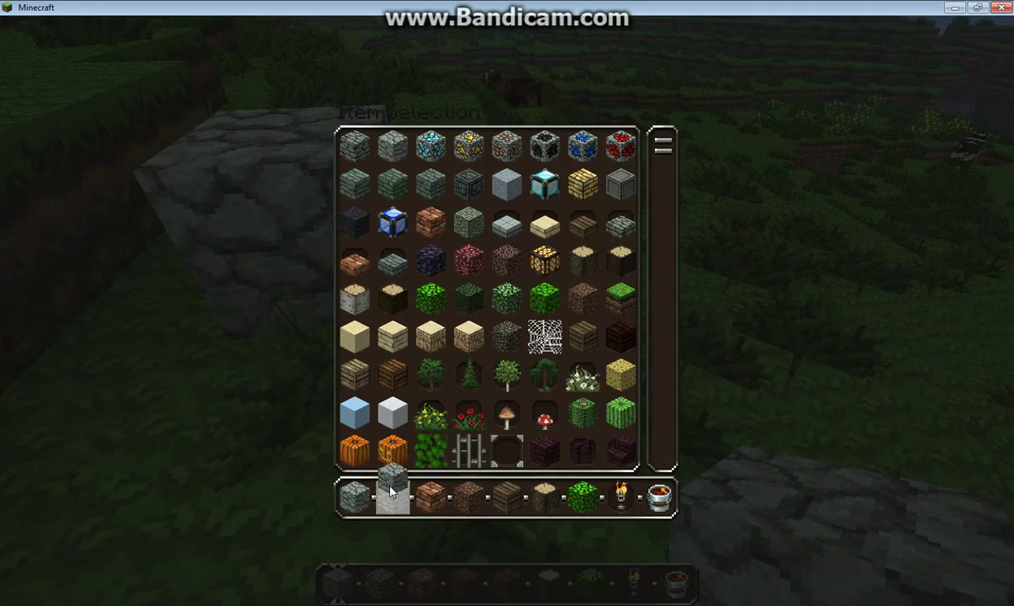
key(Escape)
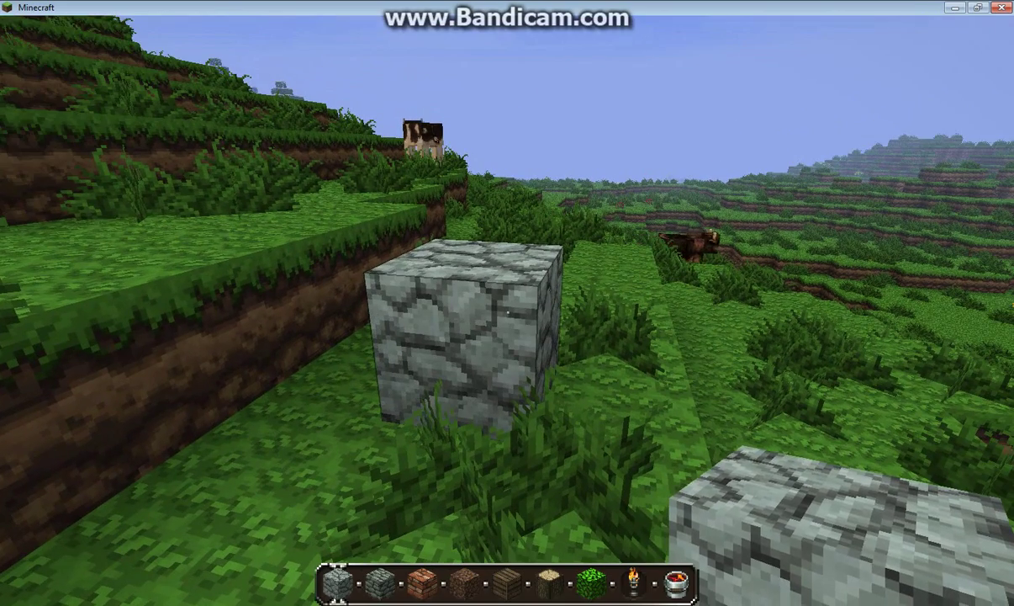
scroll(507, 312, up, 1)
scroll(507, 312, down, 2)
right_click(507, 312)
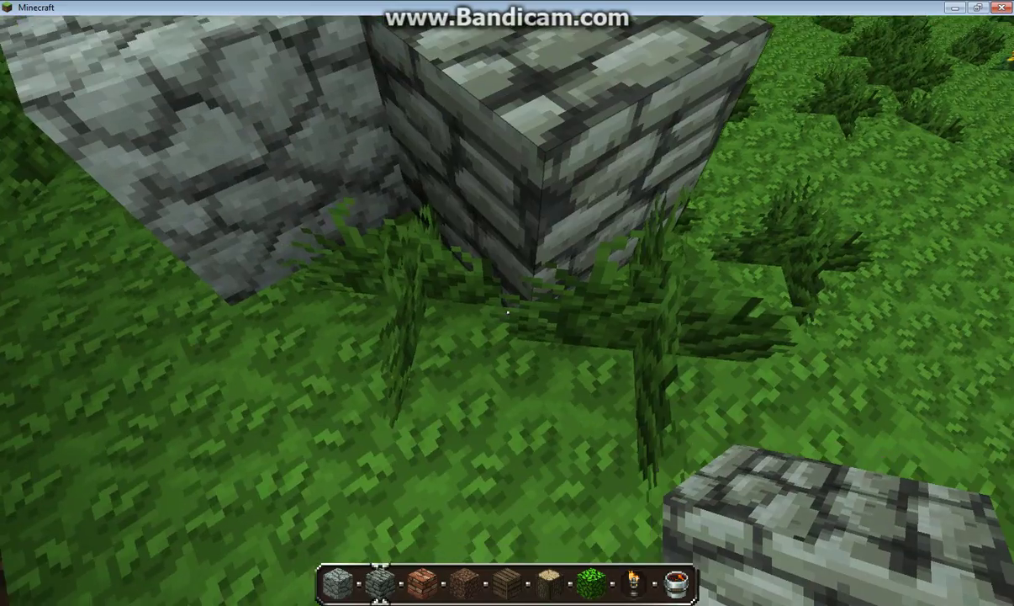
Step: Fly over to a dirt ledge and place brick, dirt and wood plank blocks
key(space)
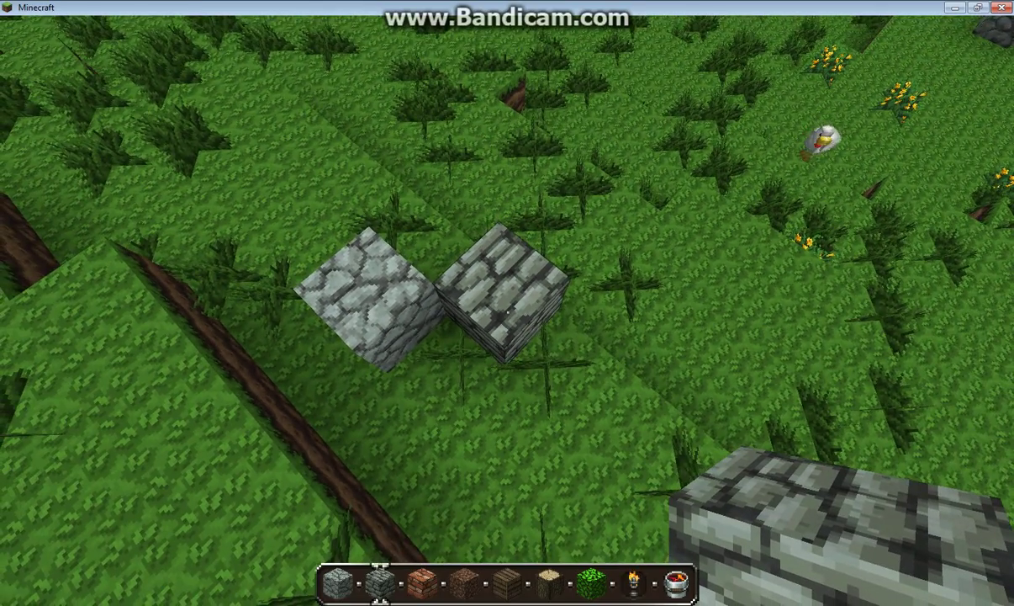
key(a)
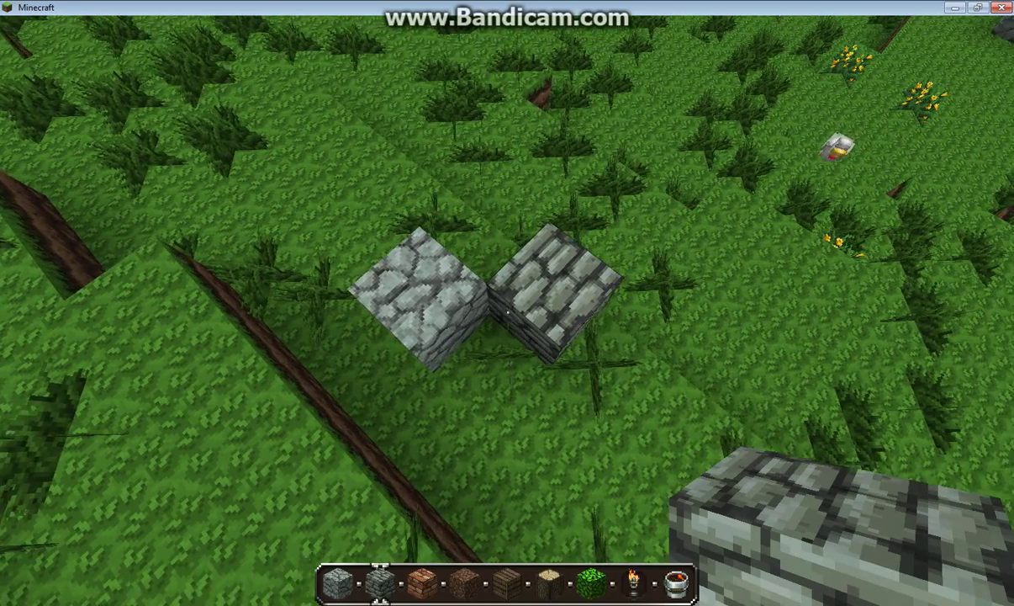
key(space)
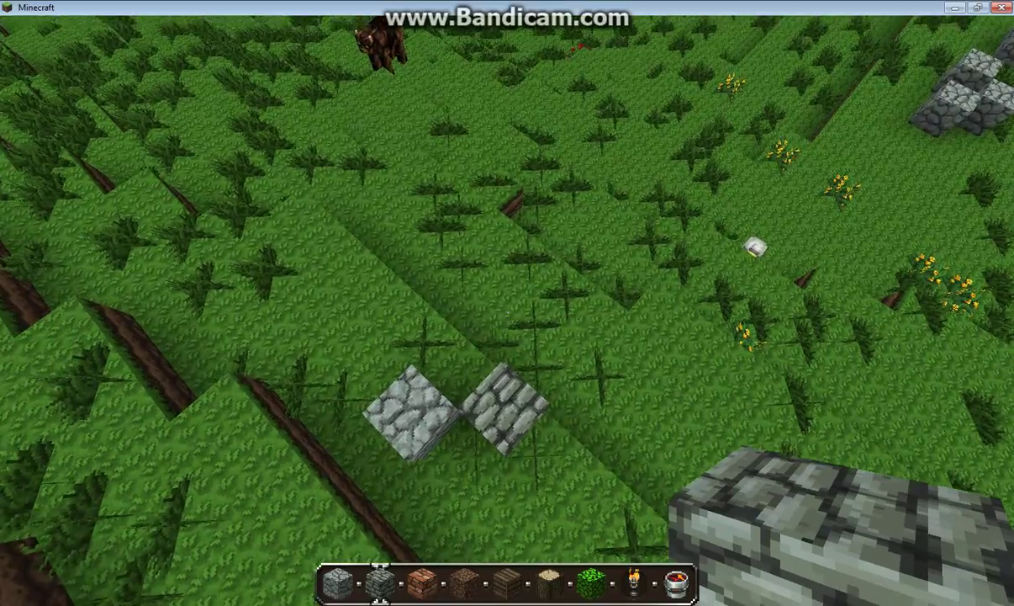
key(shift)
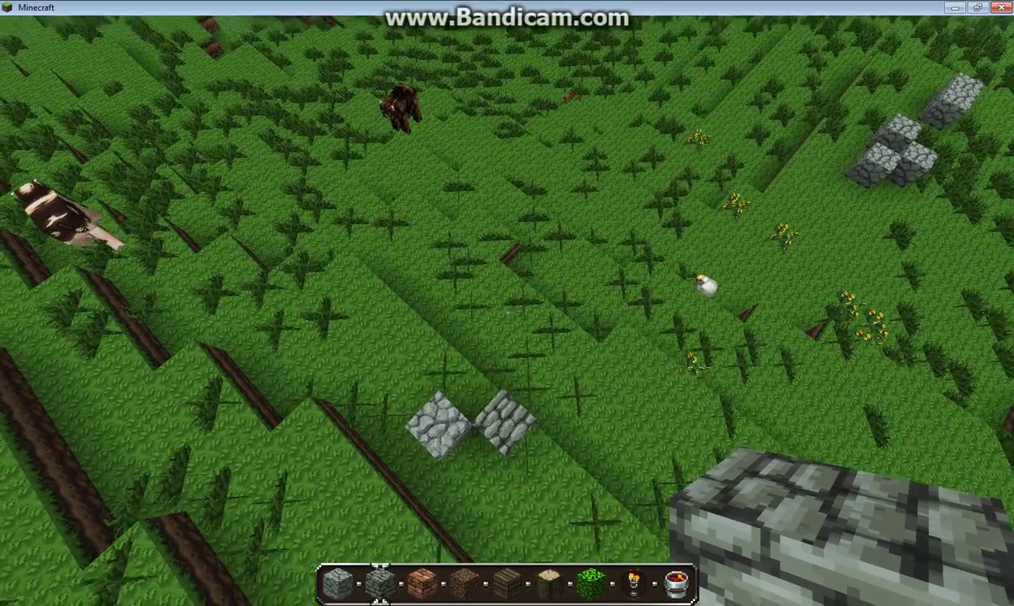
key(space)
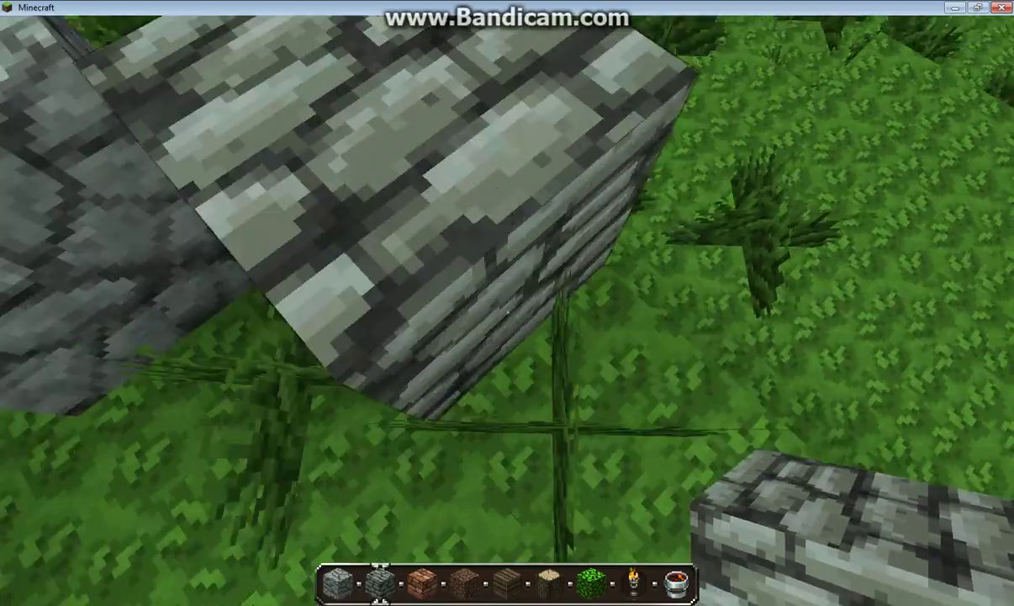
key(w)
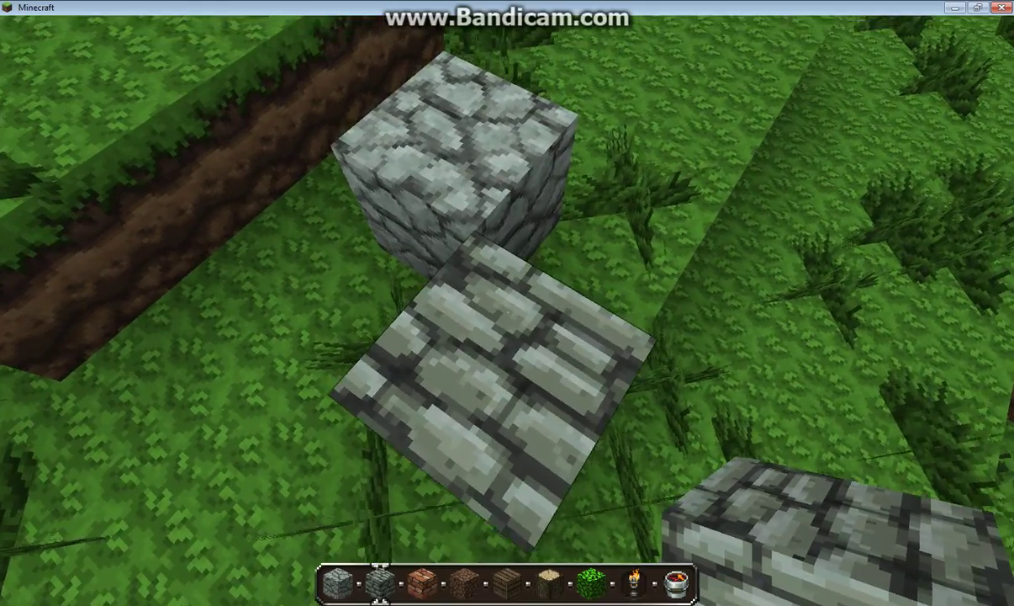
key(w)
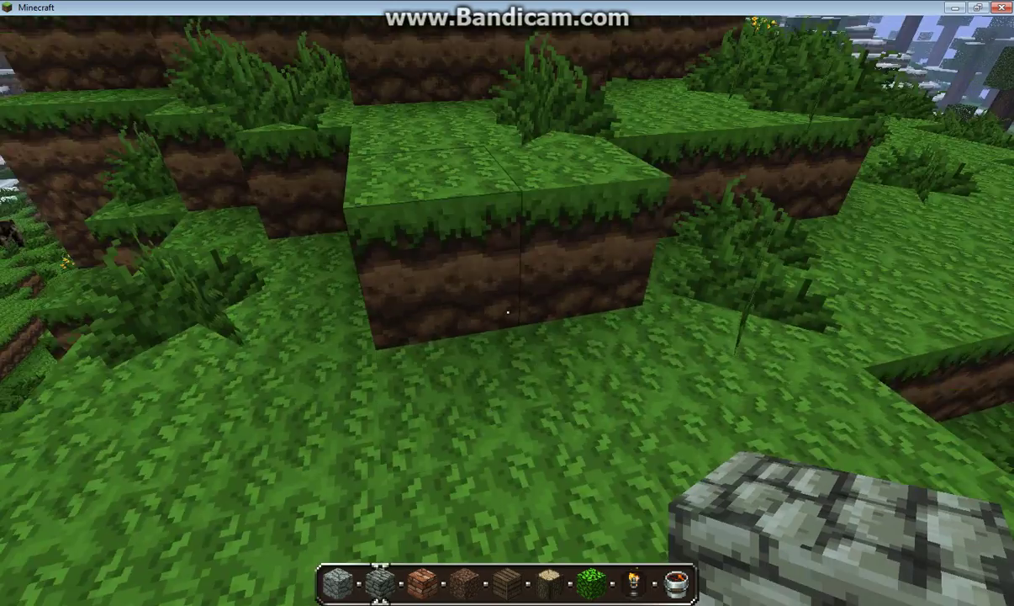
key(3)
right_click(507, 312)
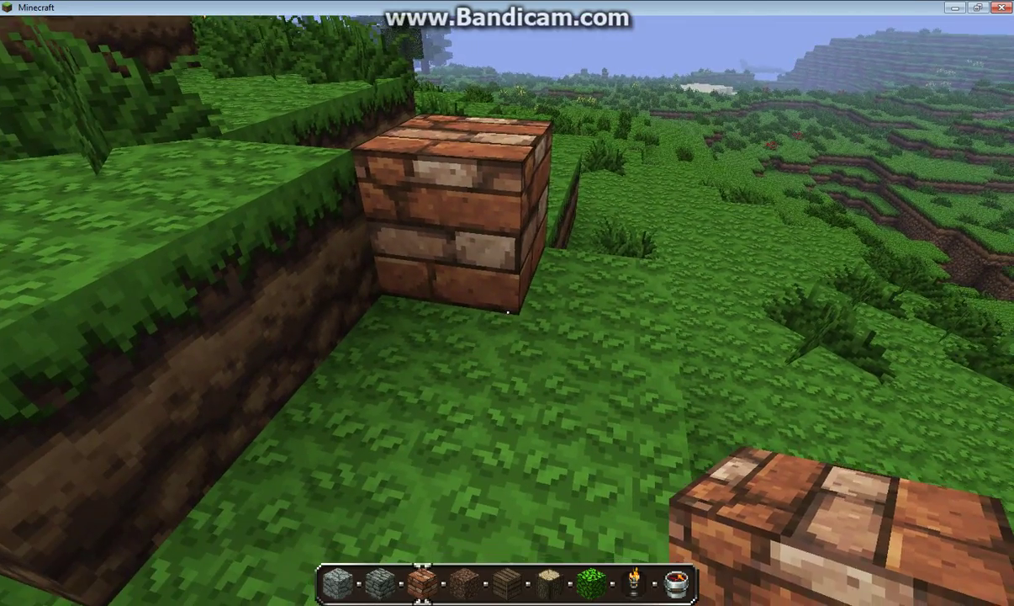
key(s)
key(4)
right_click(507, 312)
key(5)
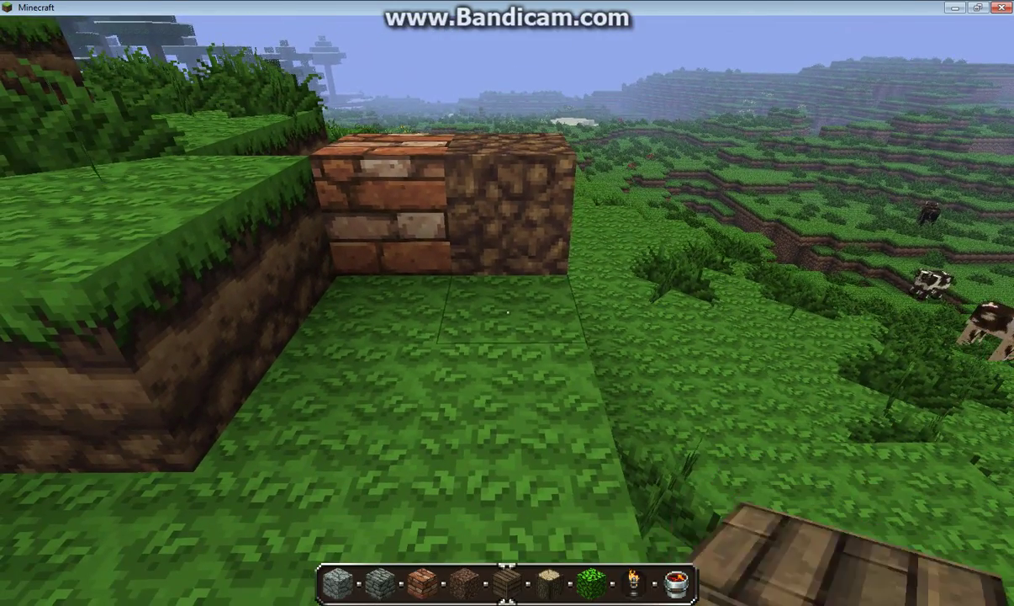